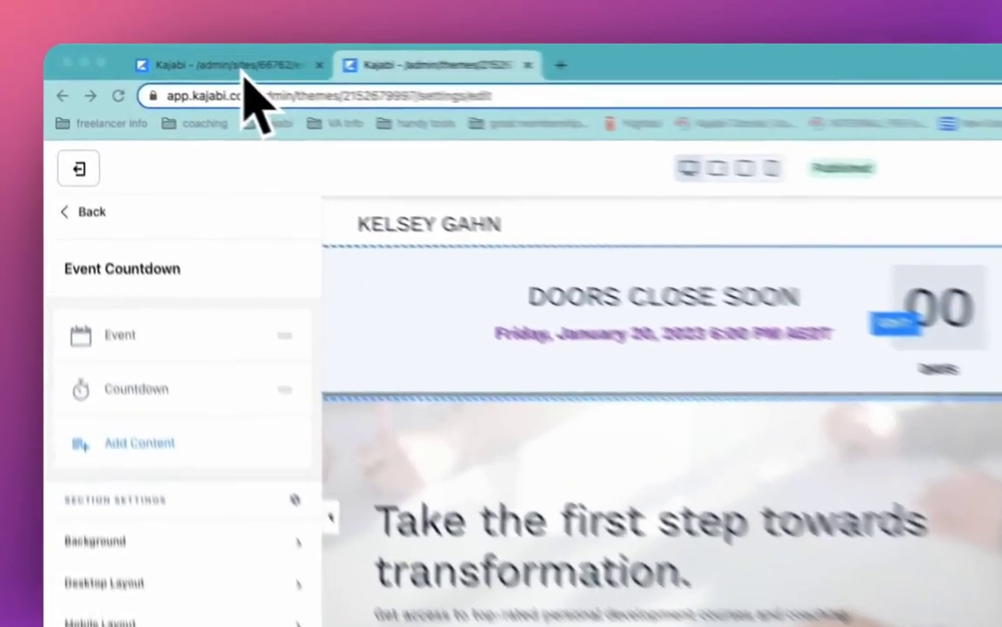
Create a new event from the Events list and begin typing its title, 'Course C'
left_click(173, 57)
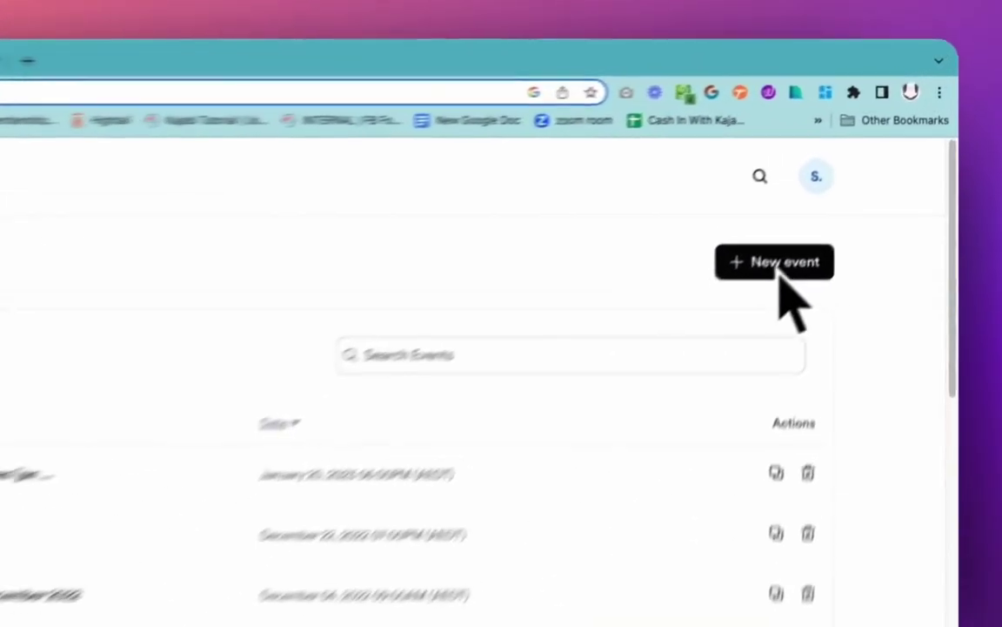
left_click(853, 186)
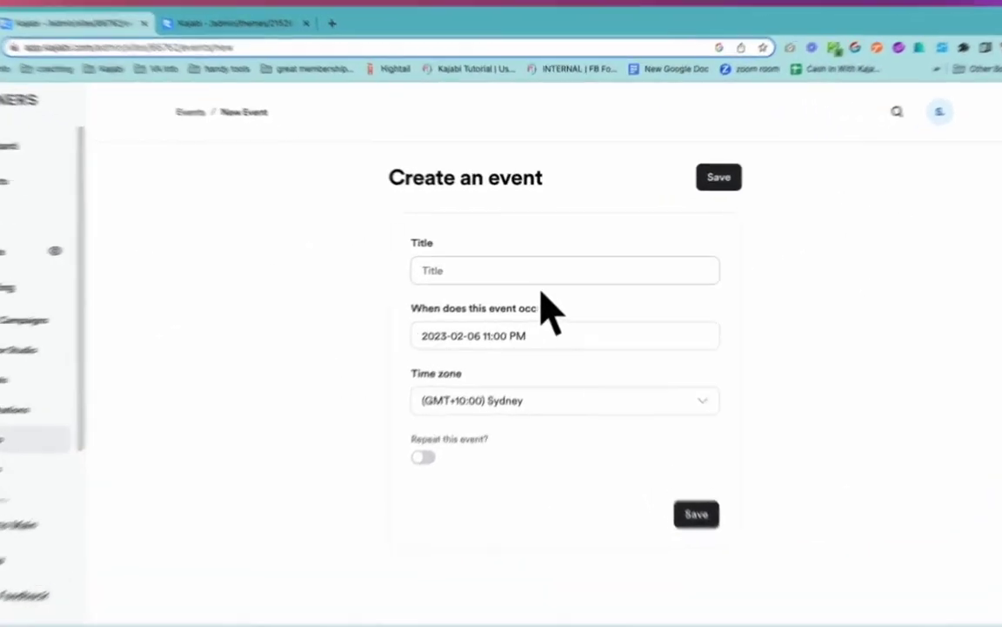
left_click(537, 266)
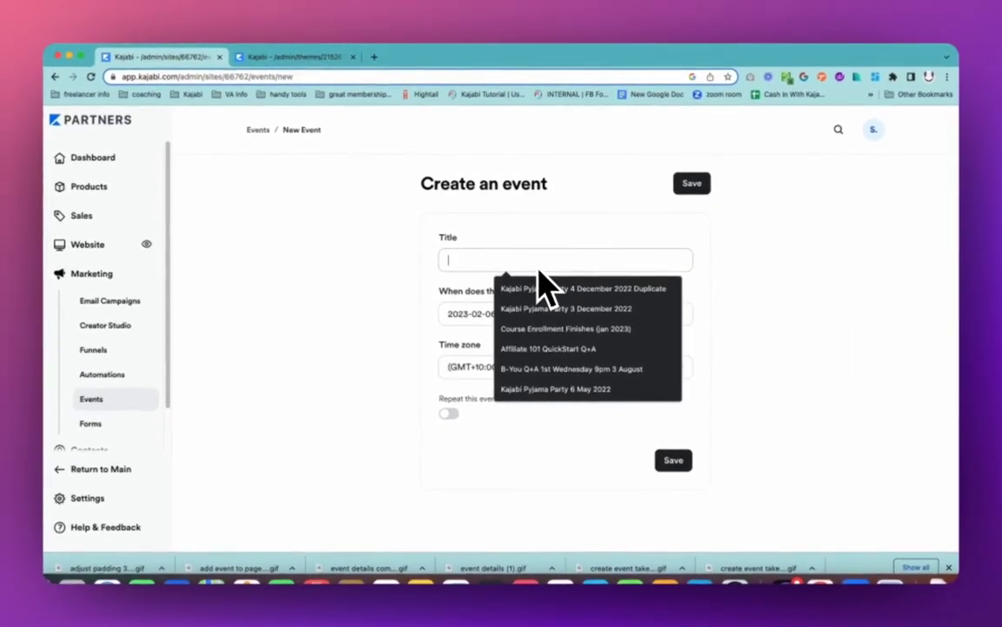
key("Escape")
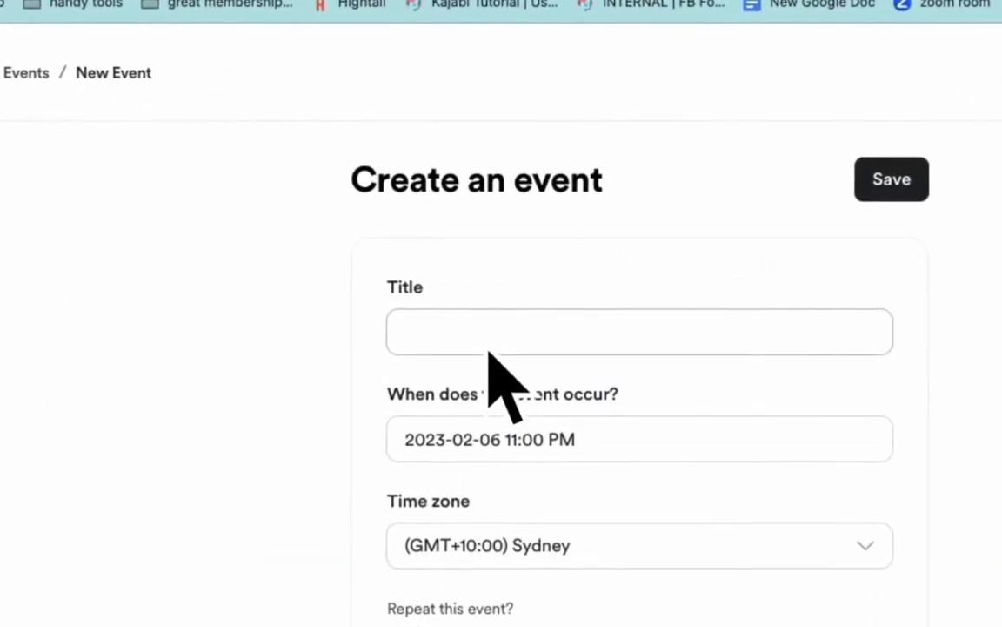
left_click(490, 348)
type("Cour")
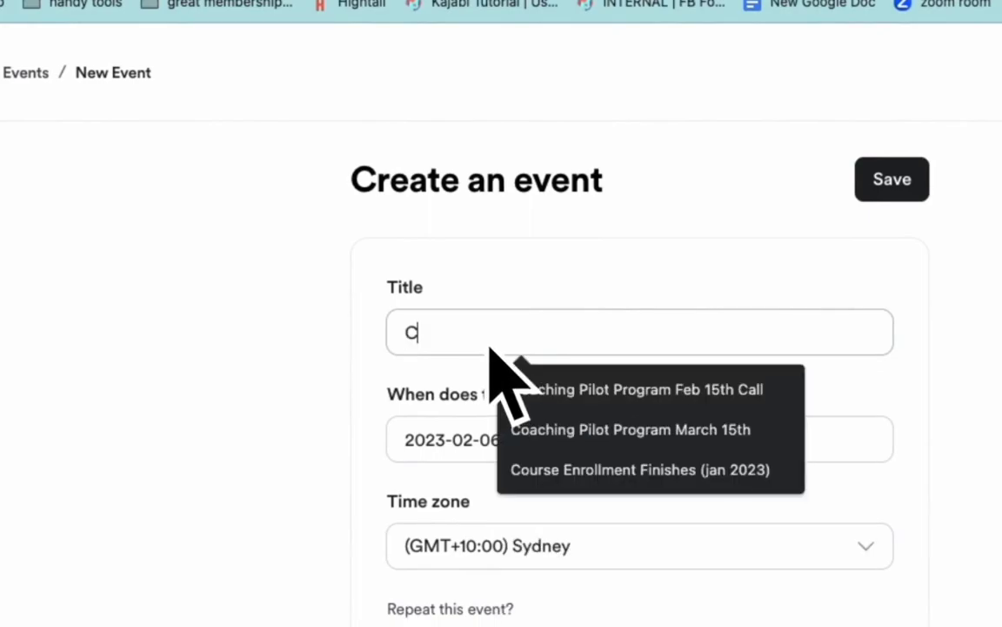
type("se")
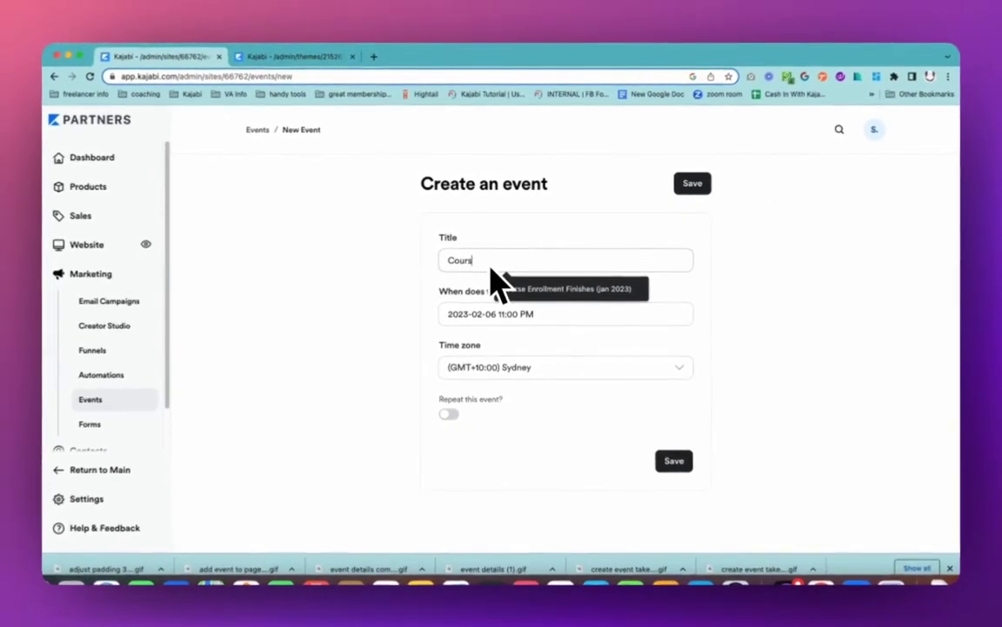
type(" Closes 5pm 9th")
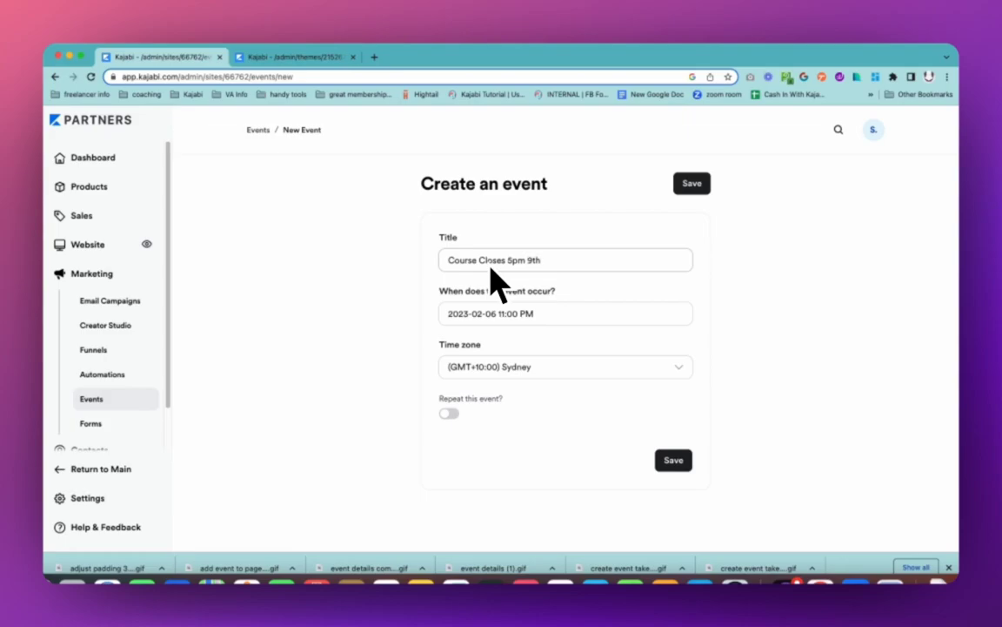
Complete the title 'Course Closes 5pm 9th' and set the event to February 9, 2023, 5:00 PM
left_click(491, 268)
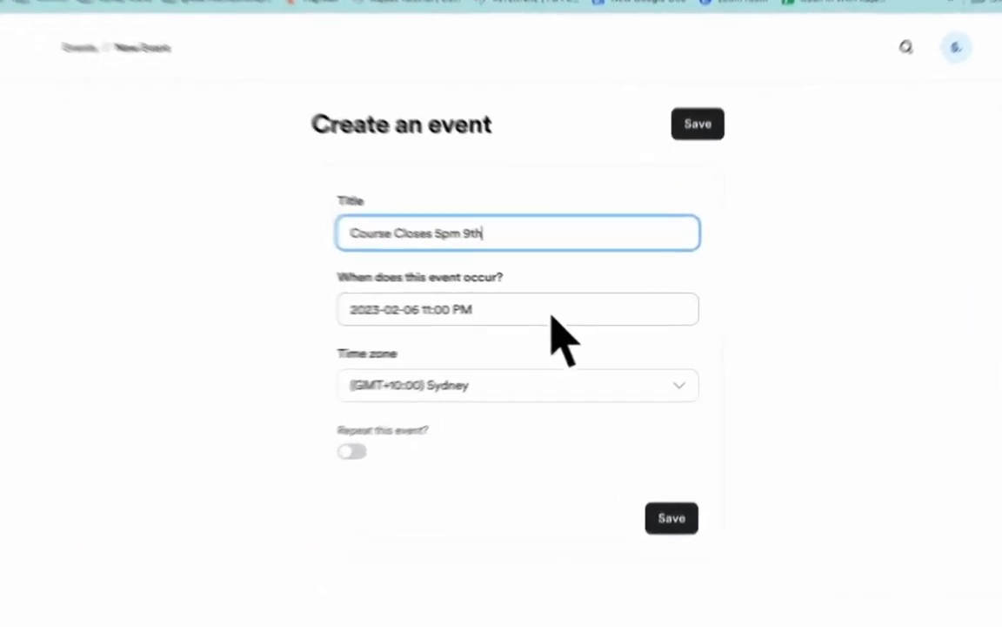
left_click(554, 315)
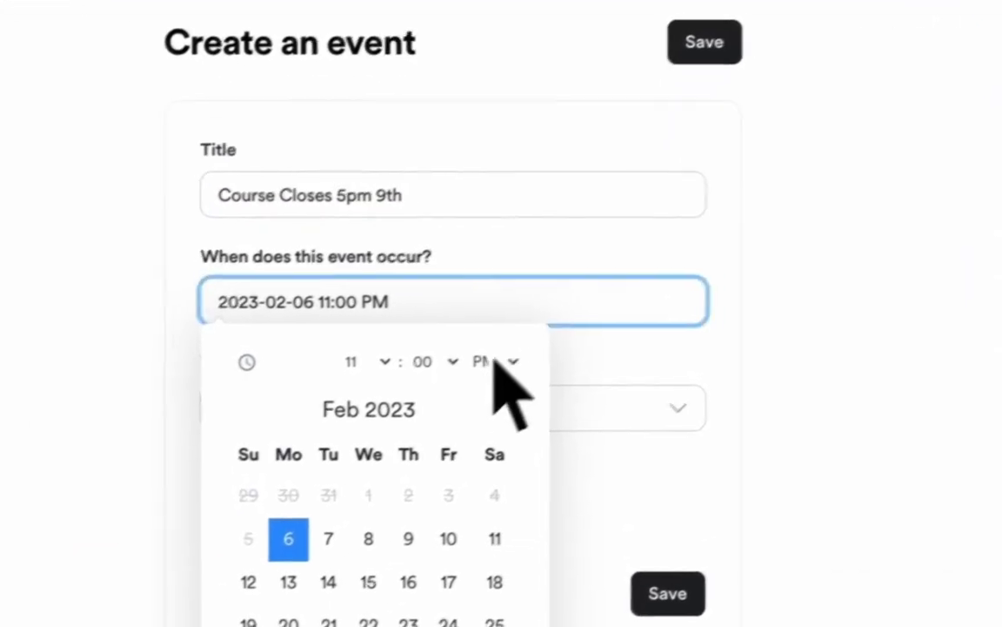
left_click(510, 507)
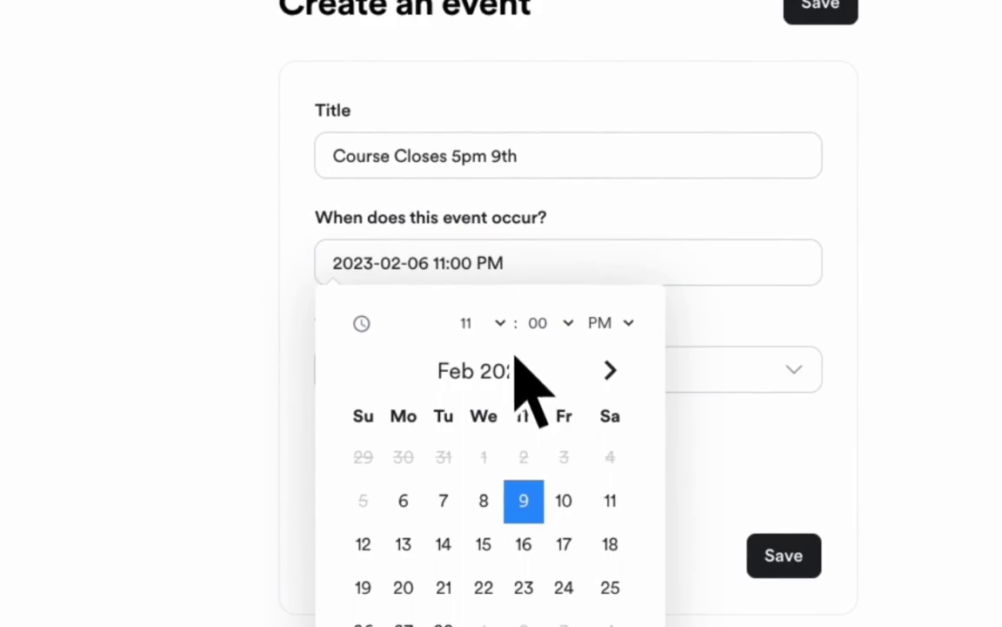
left_click(487, 323)
left_click(484, 167)
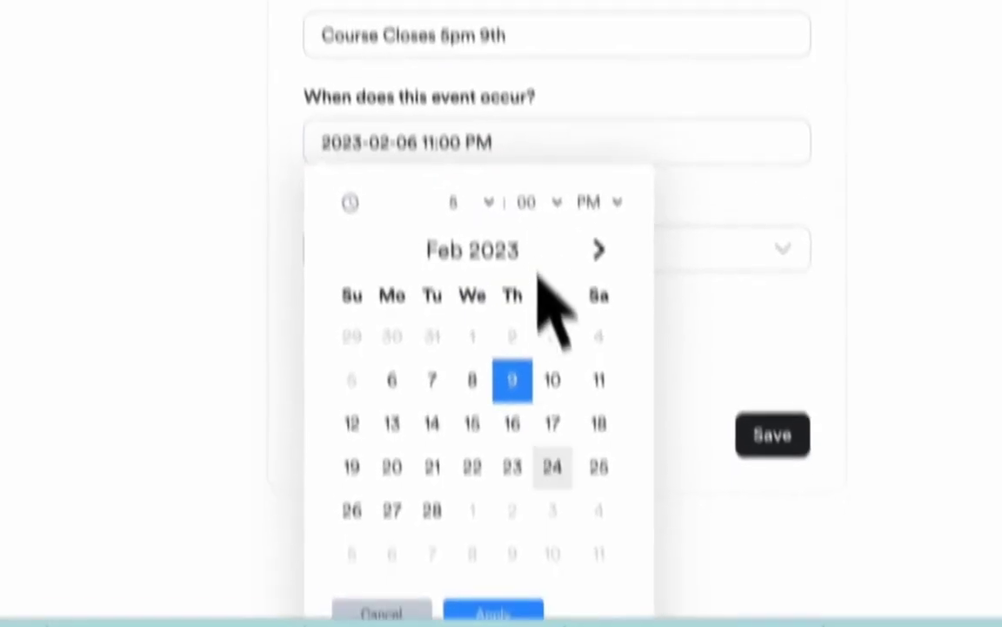
left_click(515, 612)
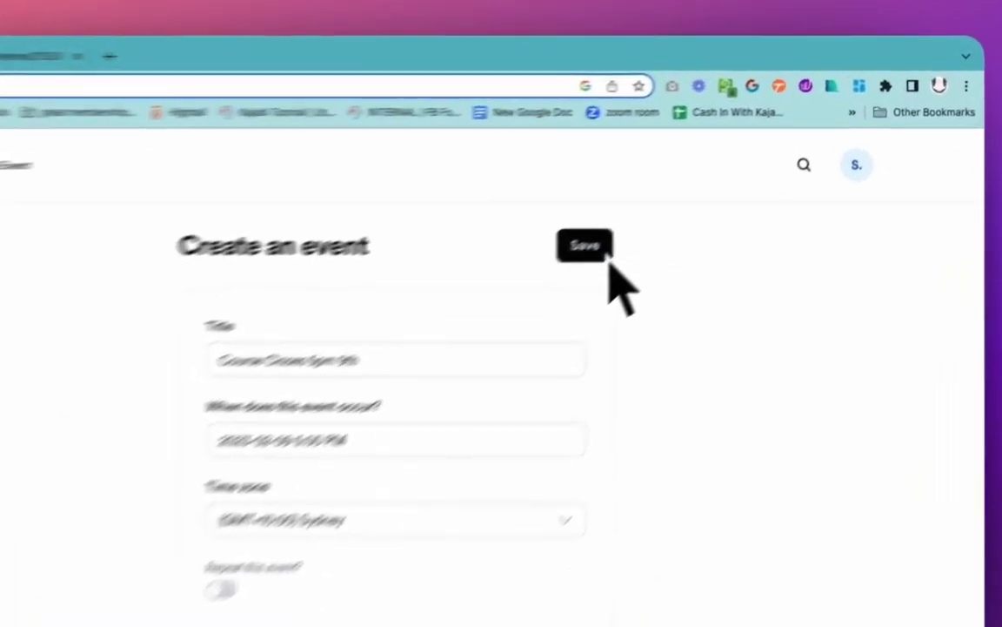
Save the 'Course Closes 5pm 9th' event
left_click(691, 183)
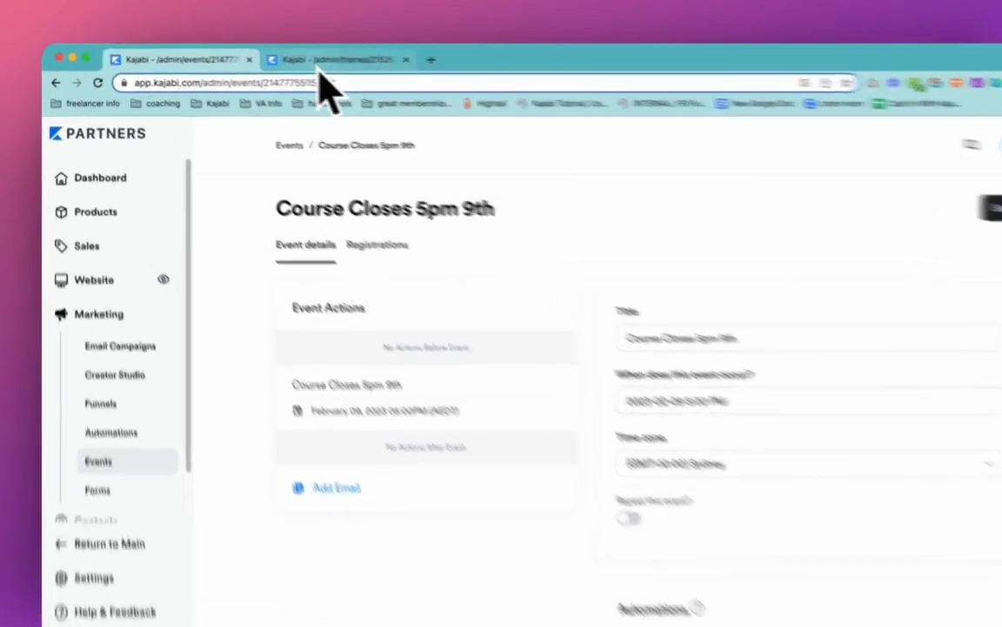
Return to the sales page sections and hide the existing Event Countdown section
left_click(287, 57)
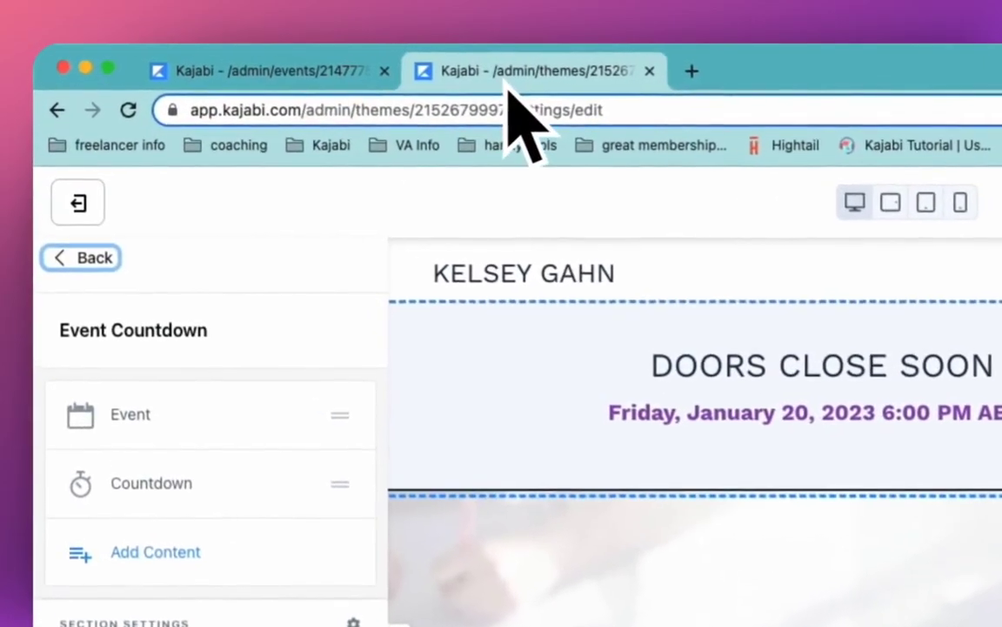
left_click(80, 248)
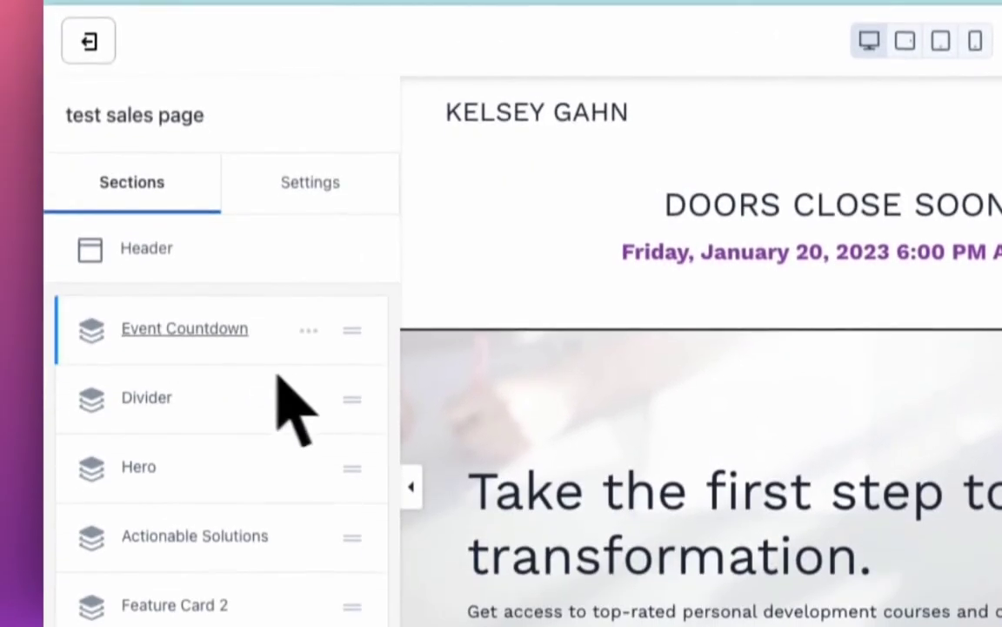
left_click(309, 476)
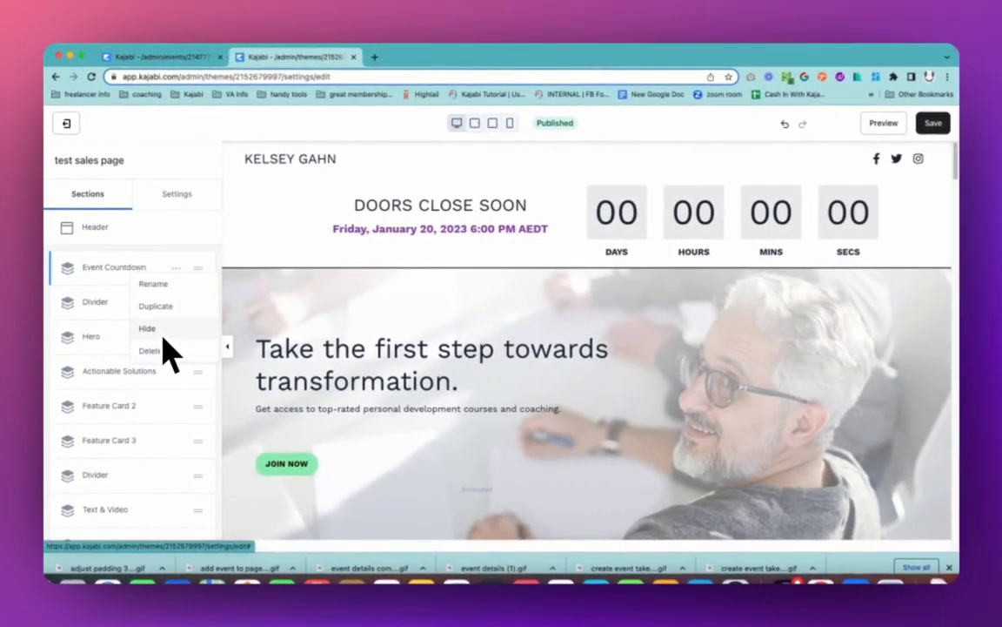
left_click(159, 330)
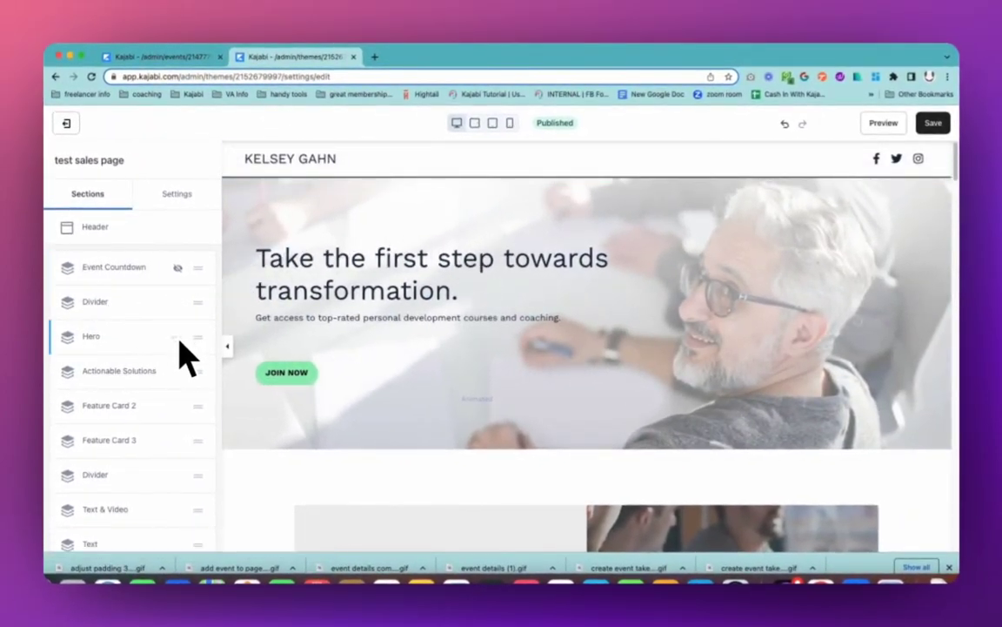
Add a new Event Countdown section from Marketing & Events to the page
scroll(174, 367, "down", 5)
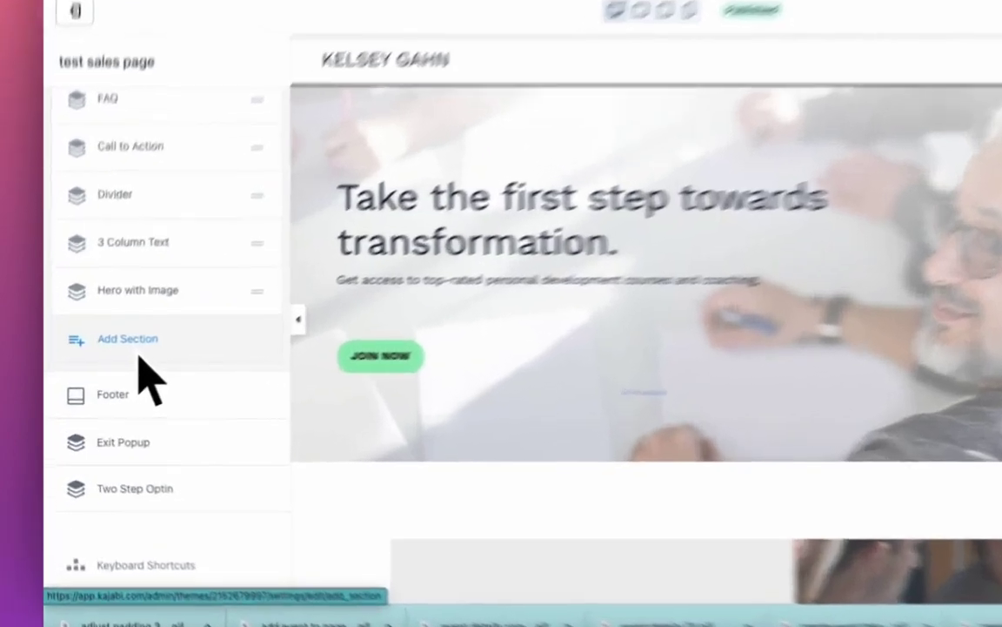
left_click(112, 373)
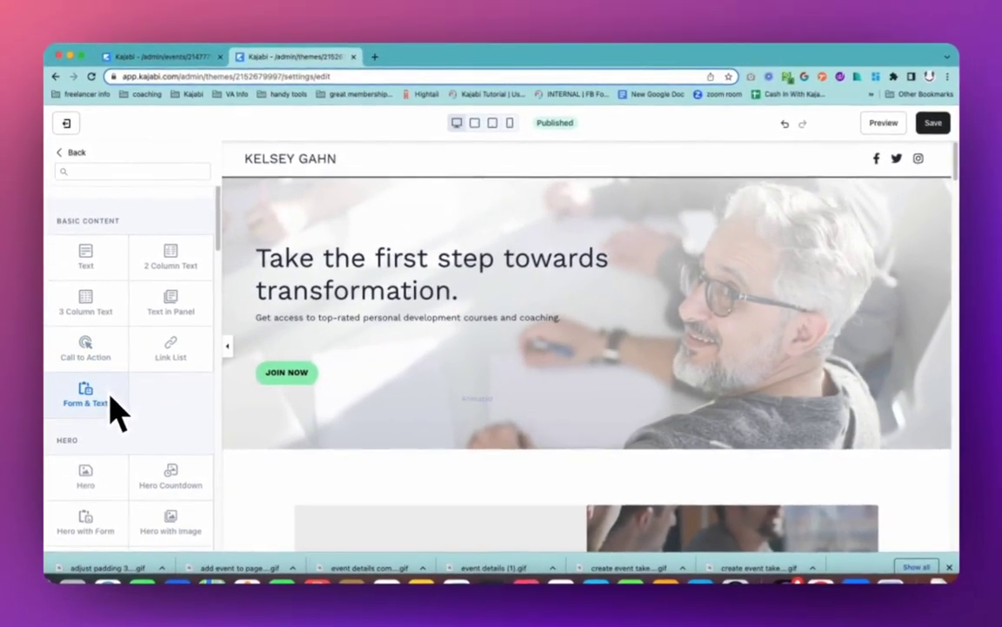
scroll(117, 414, "down", 10)
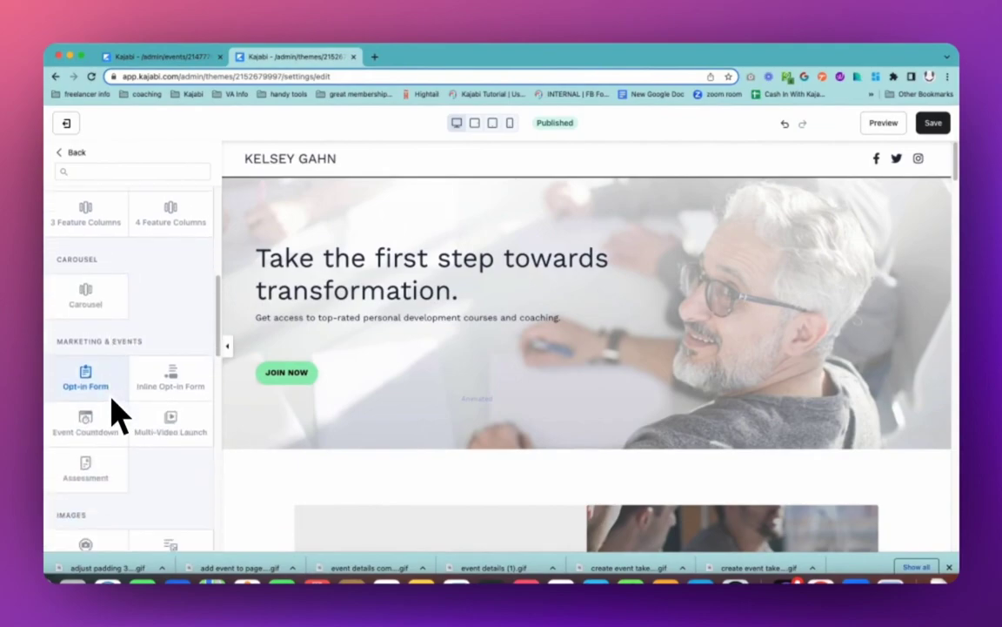
scroll(113, 389, "down", 1)
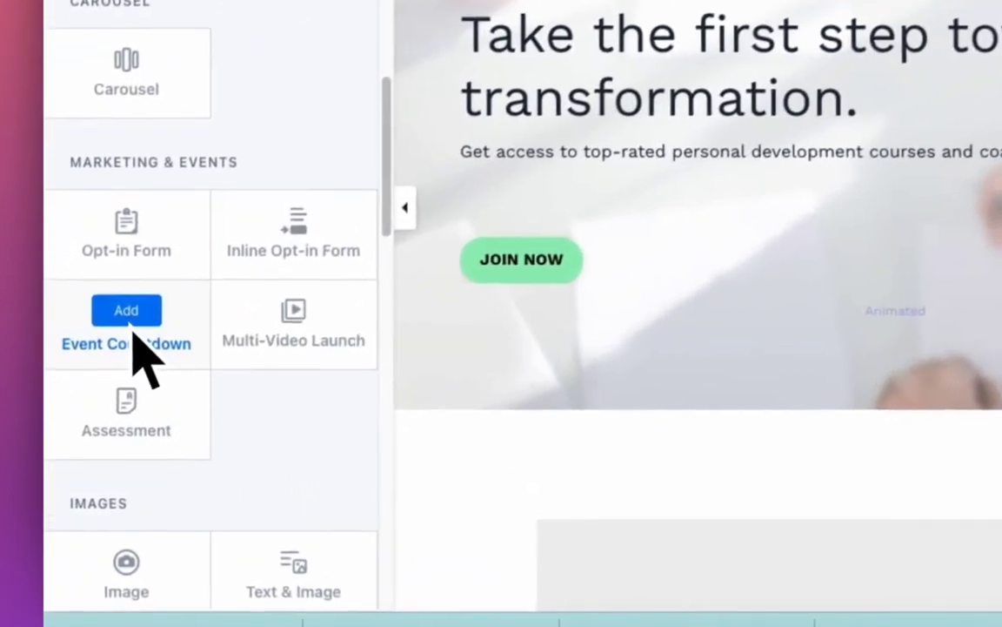
left_click(91, 402)
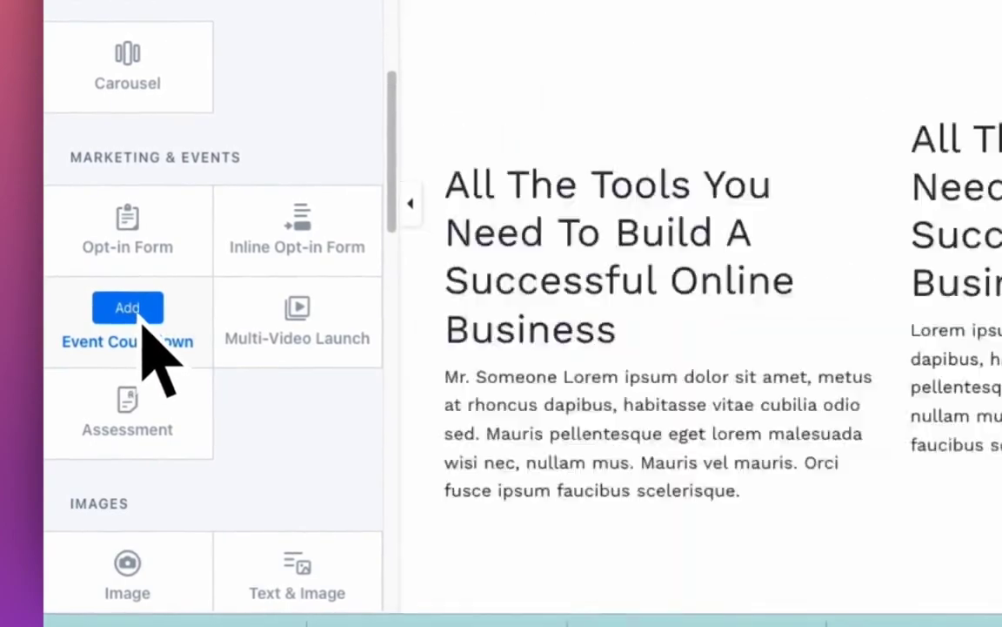
left_click(127, 307)
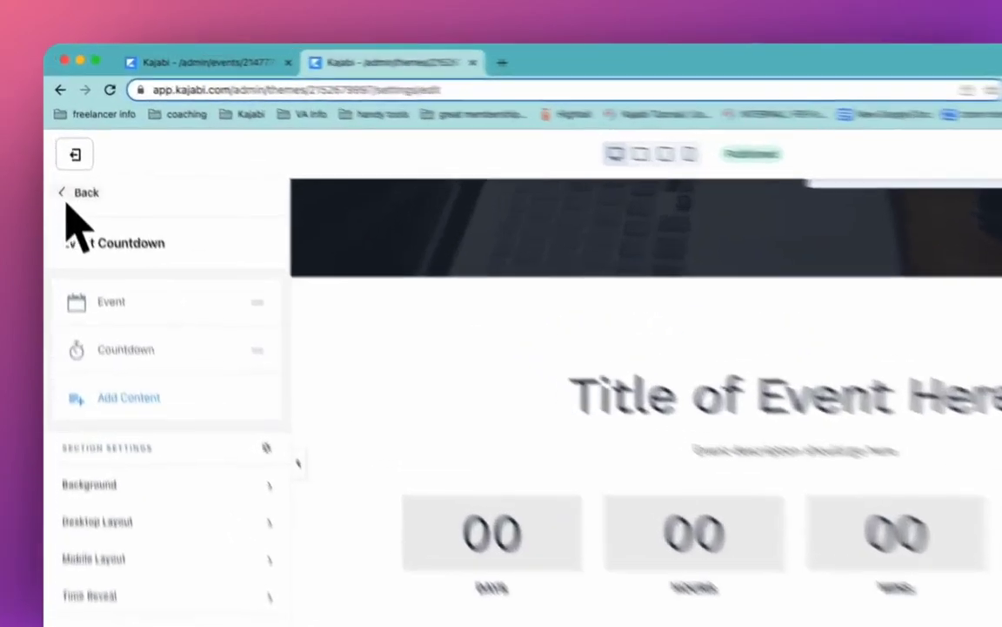
Drag the new Event Countdown up the Sections list to sit just below the hidden one
left_click(71, 150)
scroll(131, 261, "down", 5)
scroll(217, 522, "down", 5)
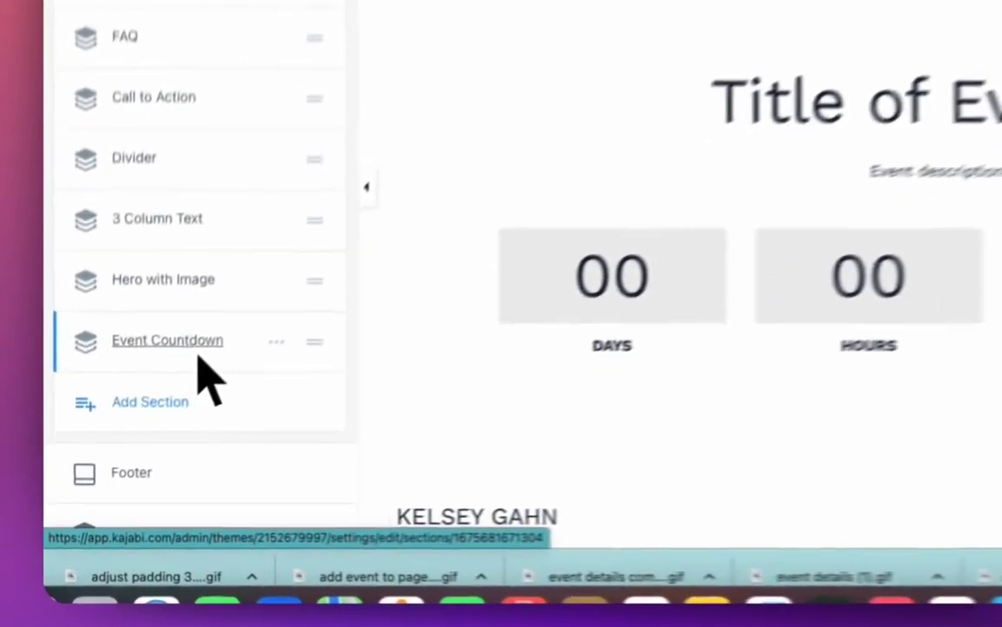
left_click_drag(132, 442, 138, 207)
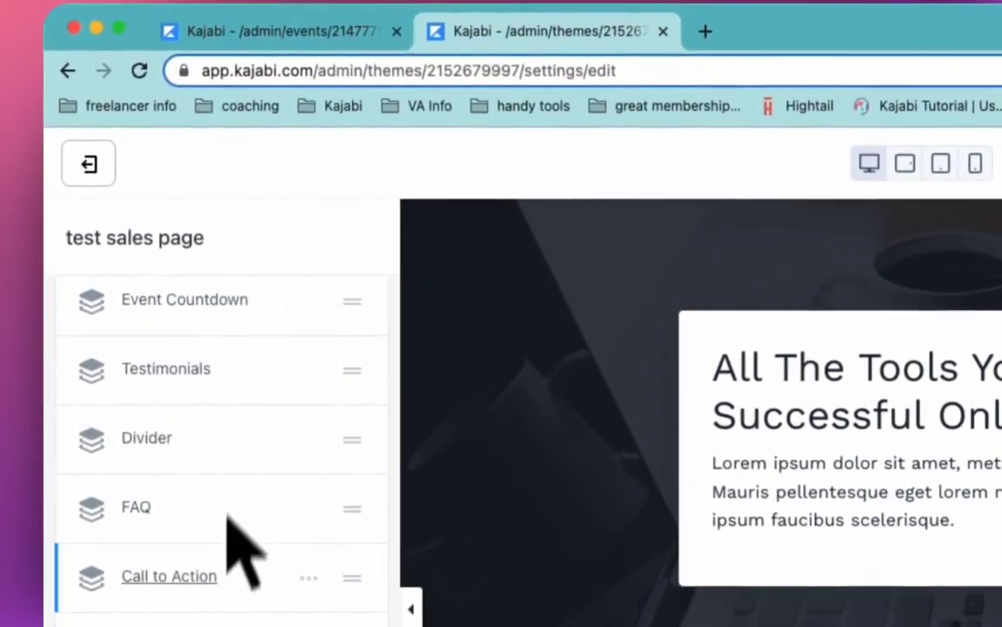
scroll(235, 548, "up", 6)
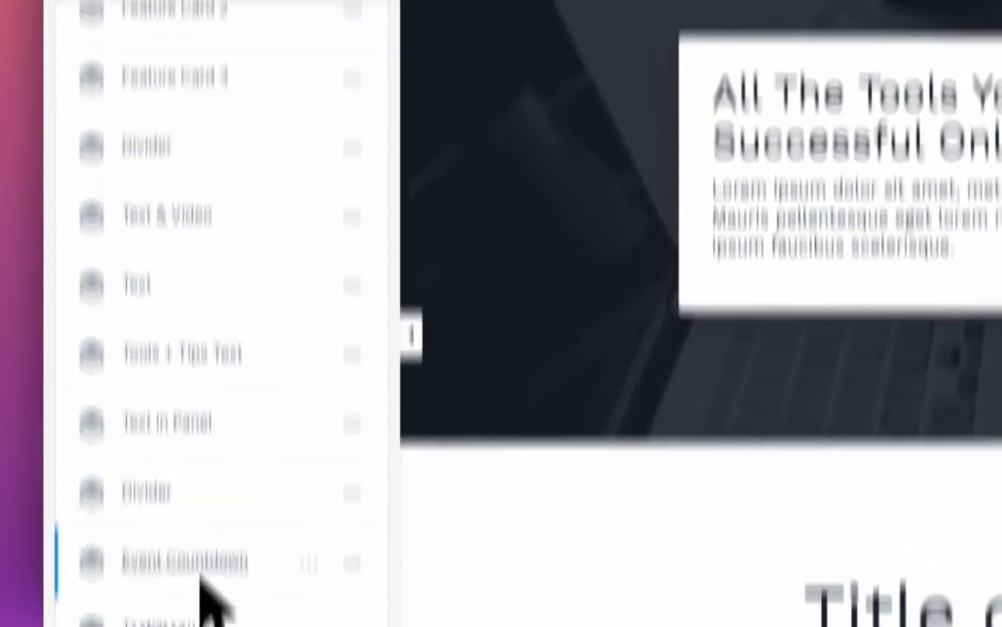
left_click_drag(209, 601, 208, 158)
scroll(208, 158, "up", 5)
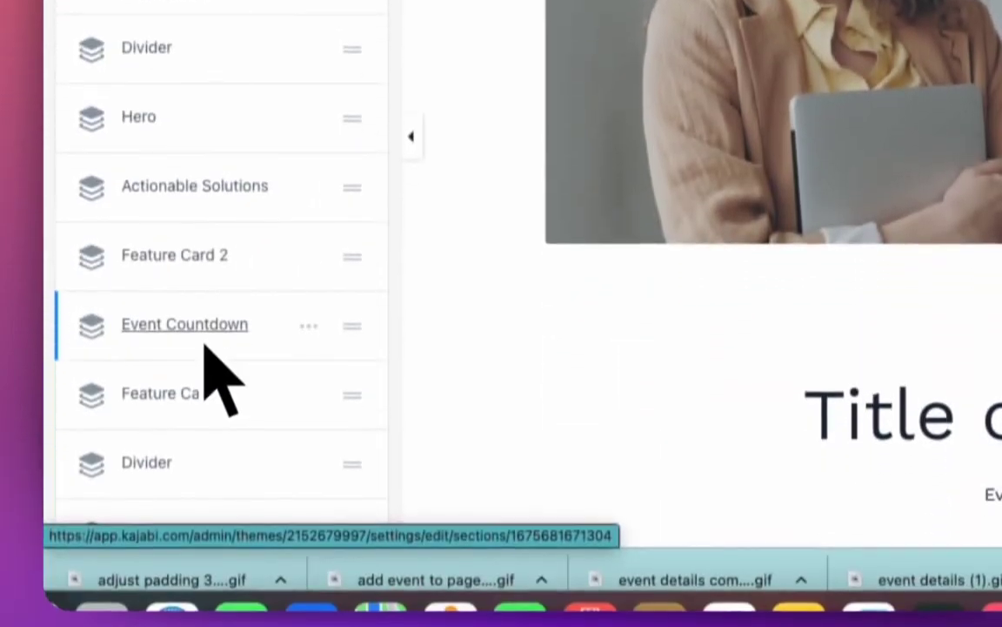
left_click_drag(205, 470, 208, 201)
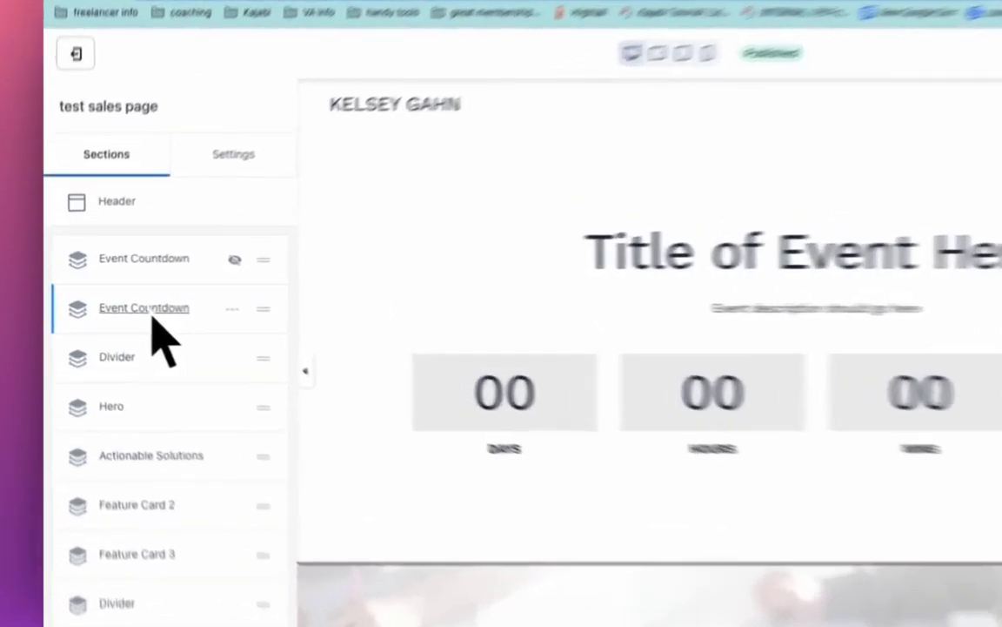
Set both the Event block and the Countdown block widths to 5 columns
left_click(131, 304)
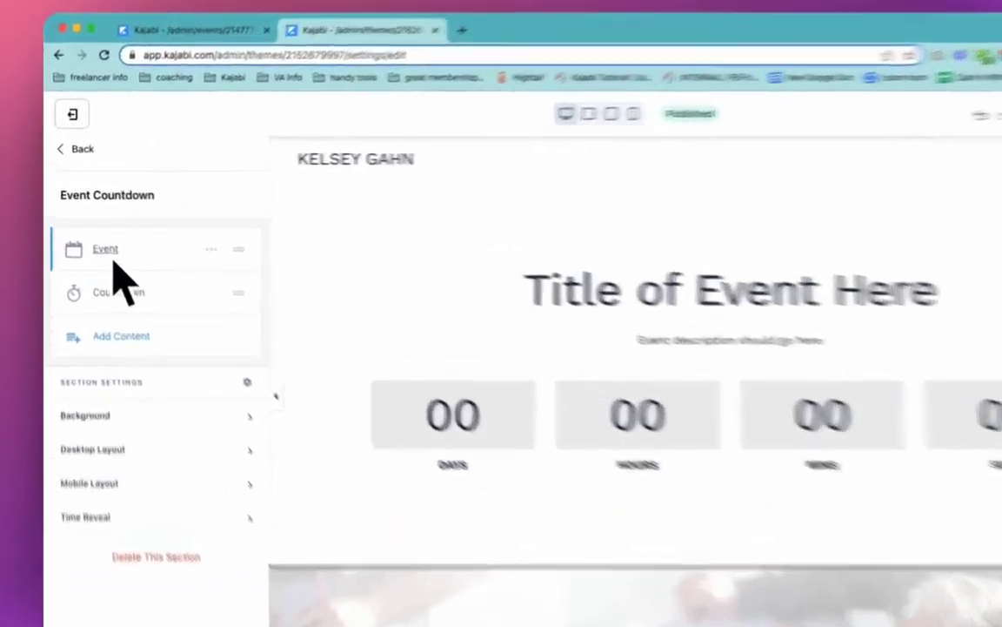
left_click(131, 179)
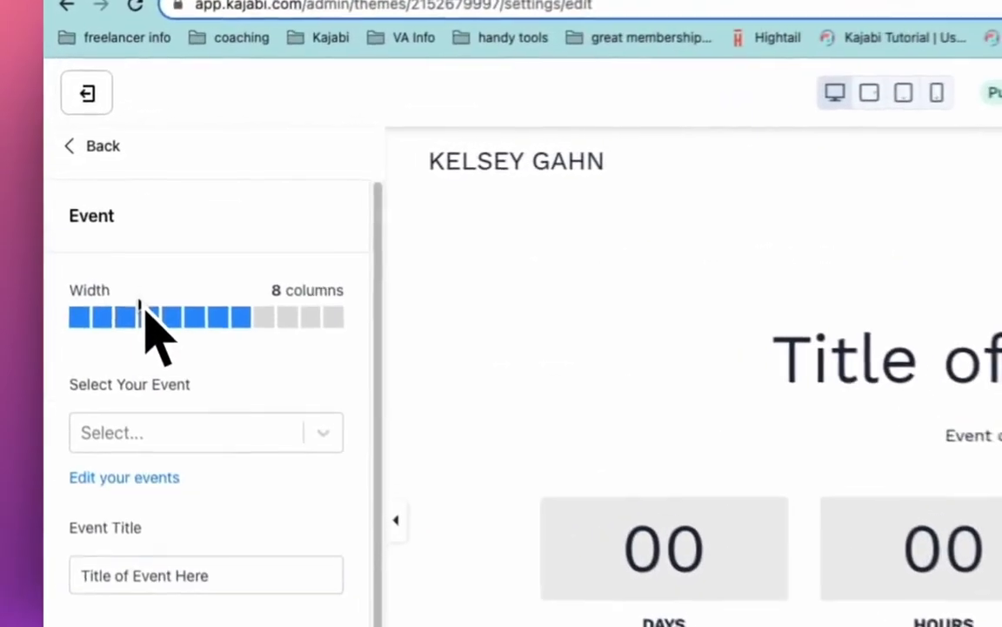
left_click(179, 320)
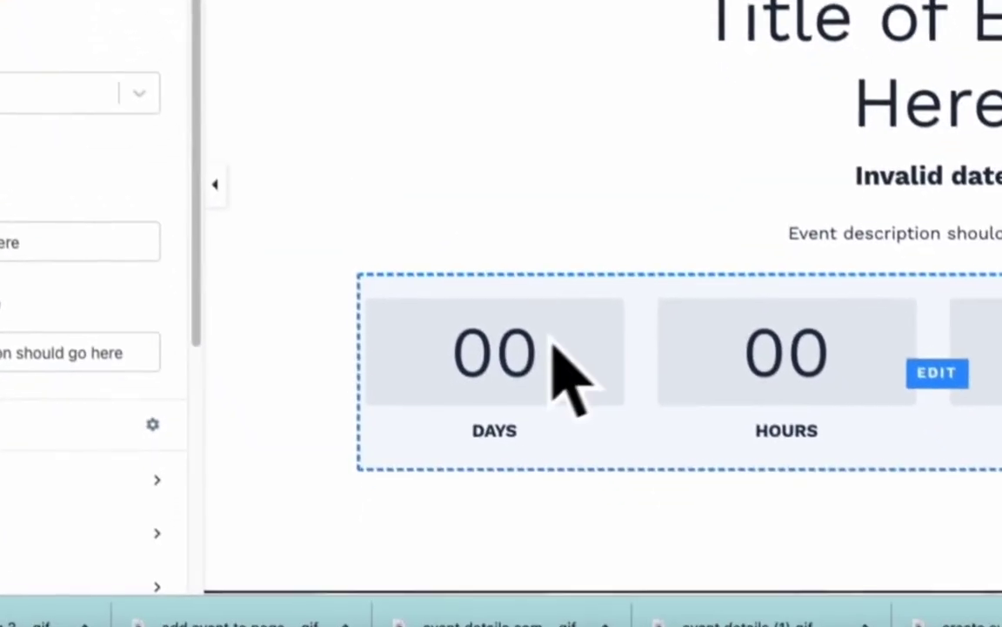
left_click(715, 557)
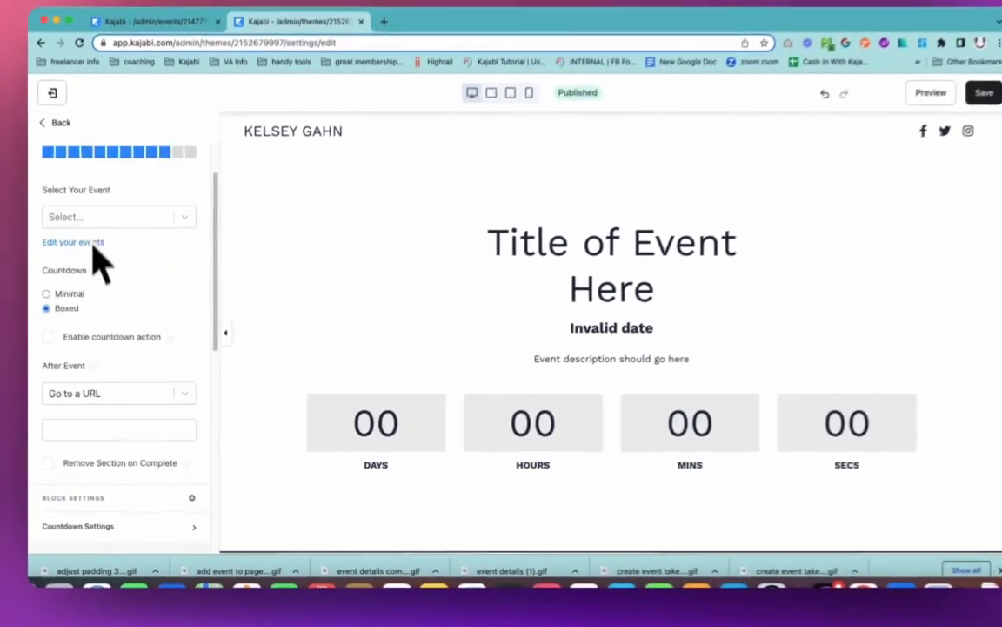
scroll(96, 257, "up", 1)
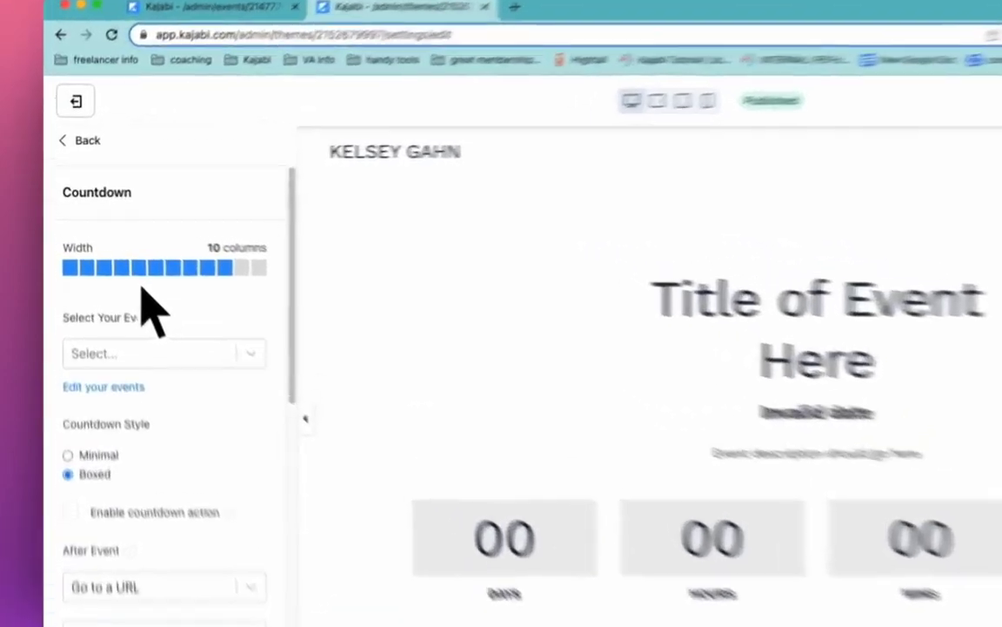
left_click(101, 219)
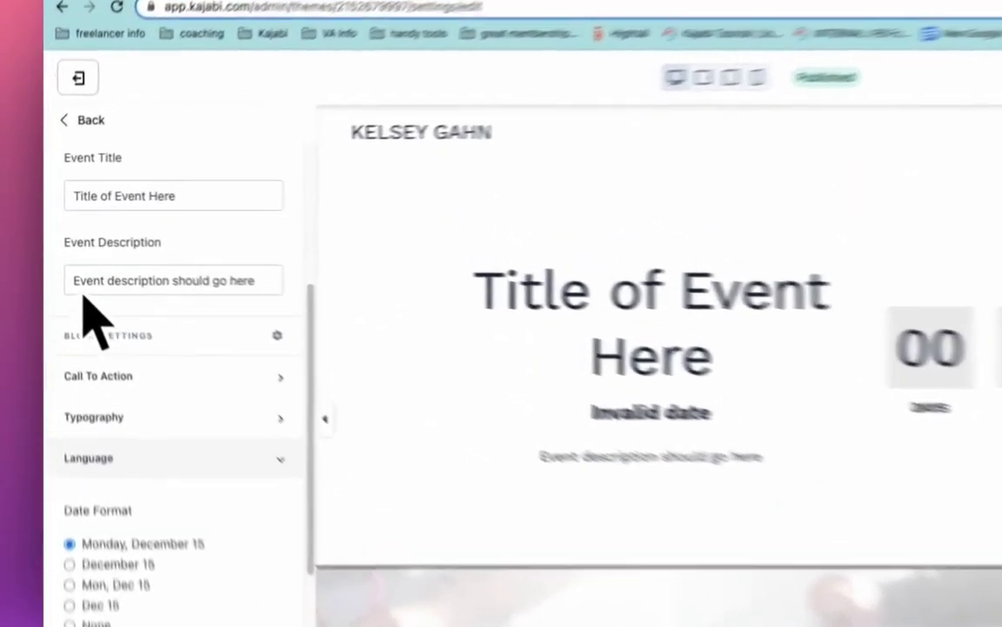
Replace the event description with 'Sub Head' and the title with 'DOORS CLOSE IN:'
left_click_drag(67, 258, 186, 261)
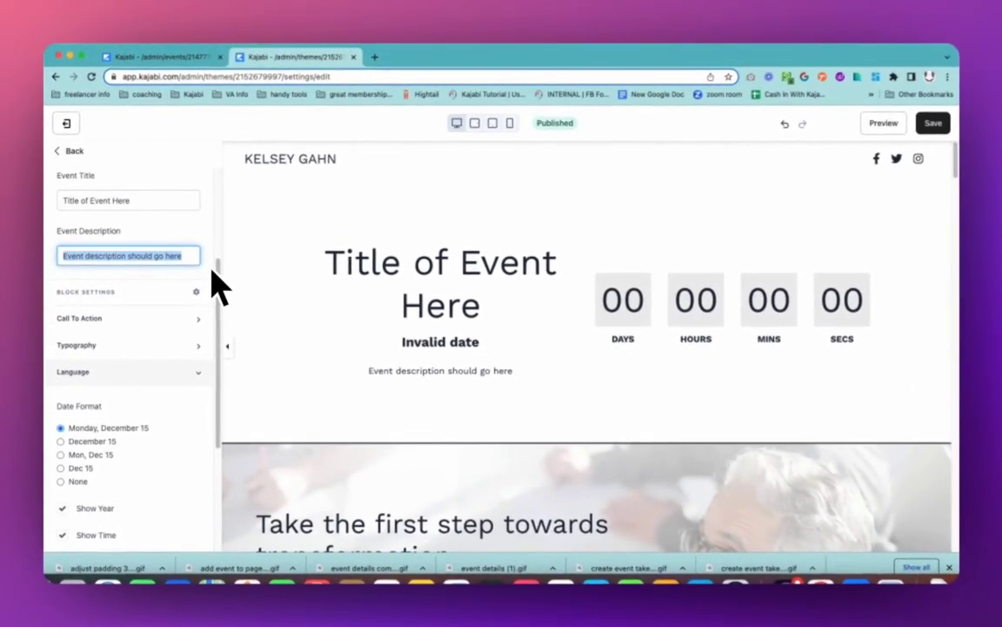
type("Sub Head")
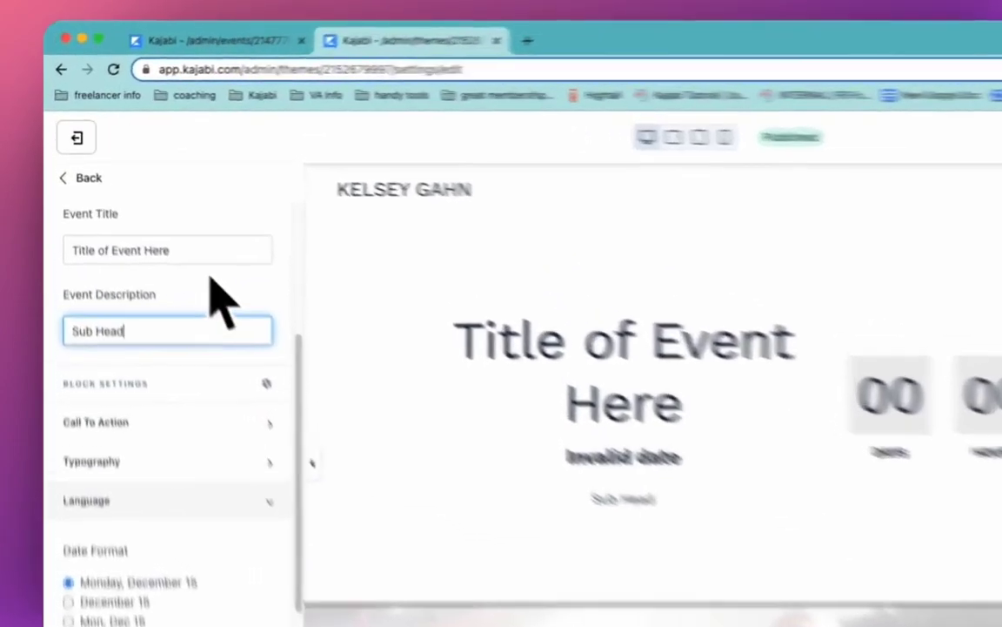
triple_click(62, 203)
type("DOORS CLOSE IN")
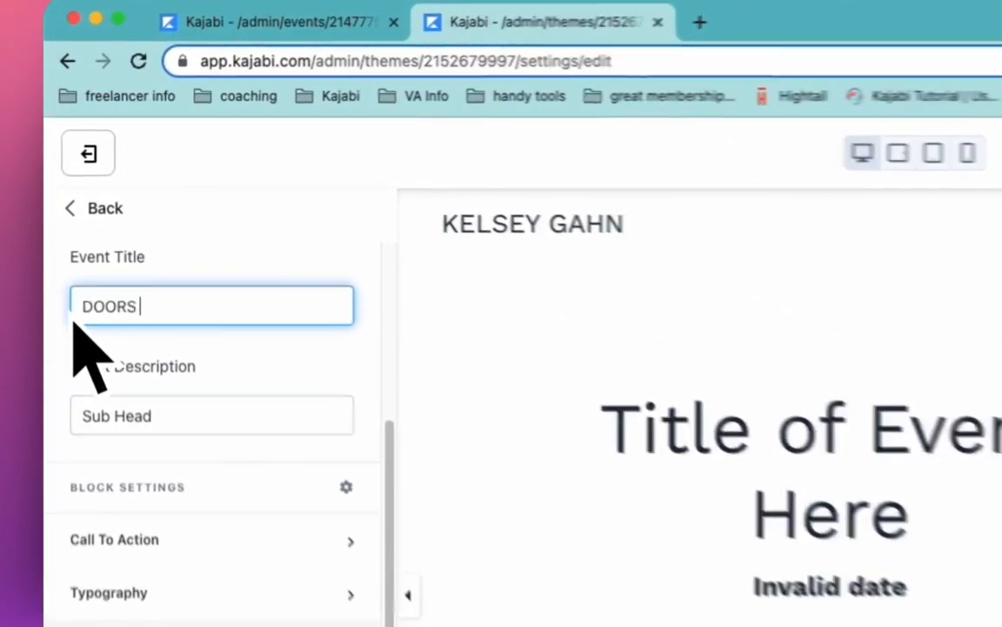
type(":")
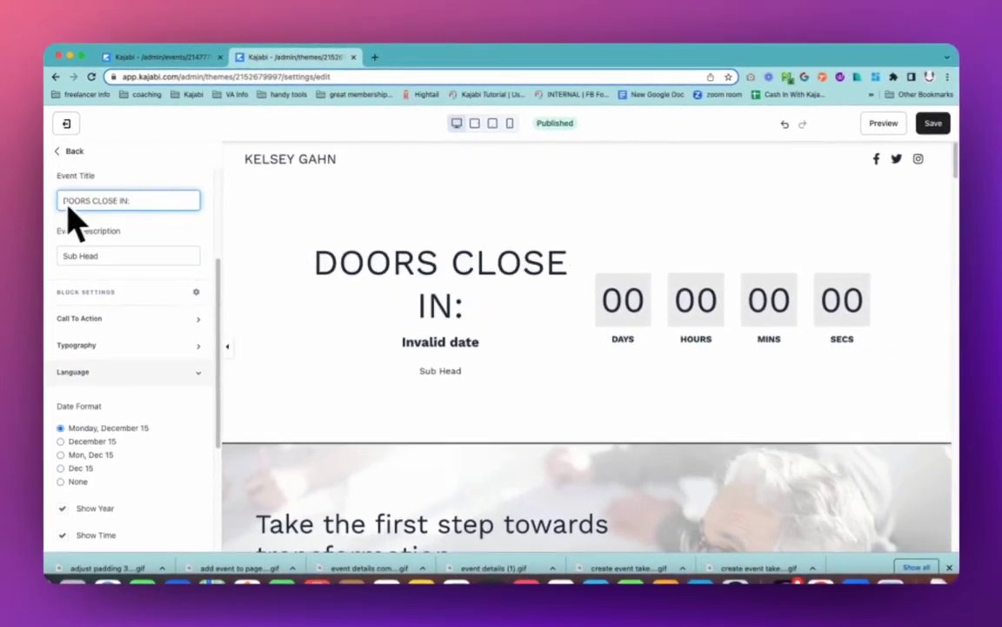
mouse_move(438, 342)
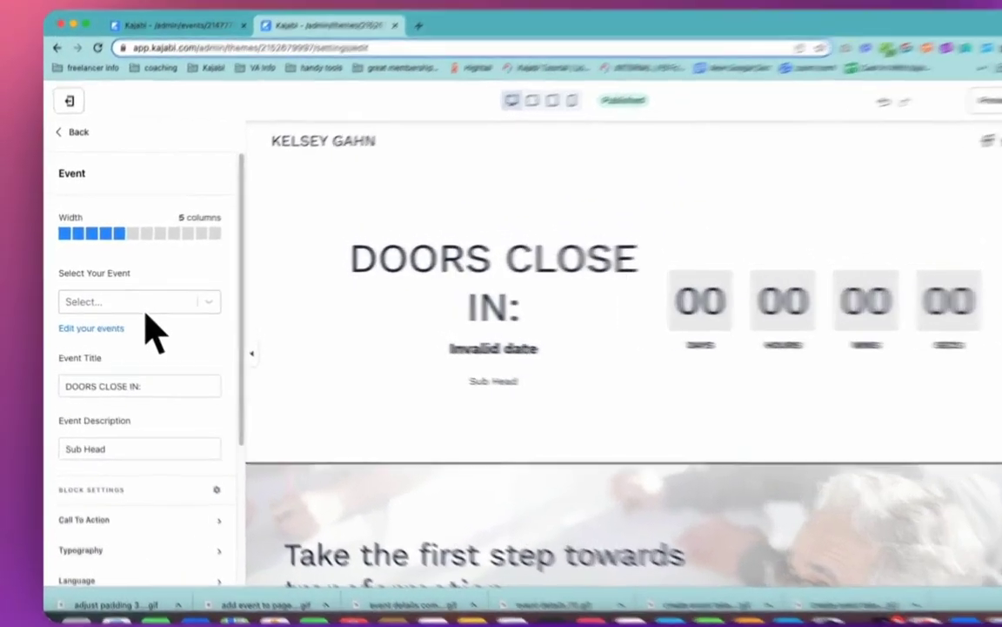
Link the event text block to the 'Course Closes 5pm 9th' event
left_click(128, 305)
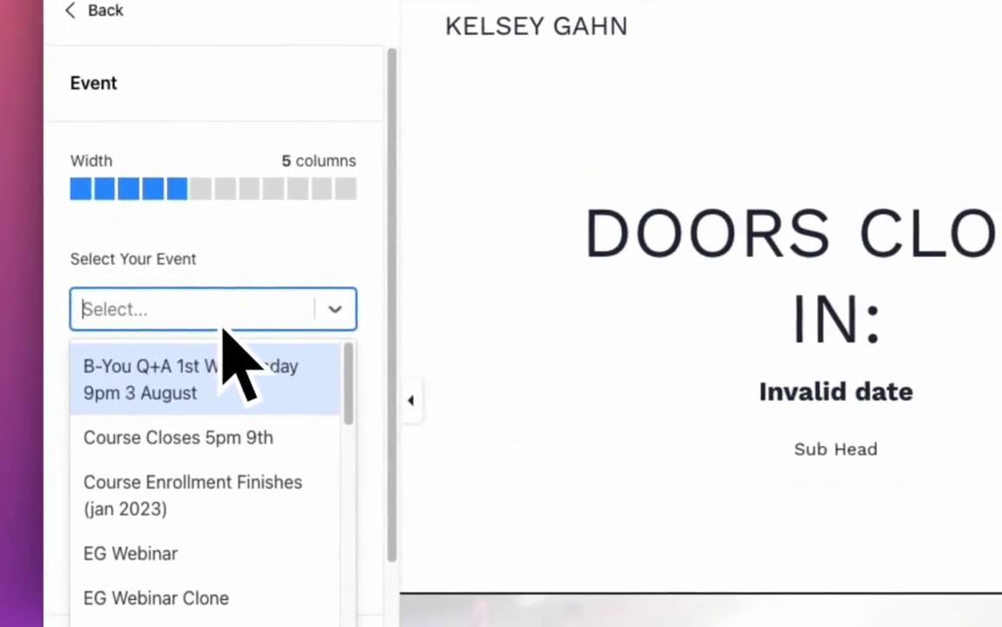
scroll(261, 575, "down", 5)
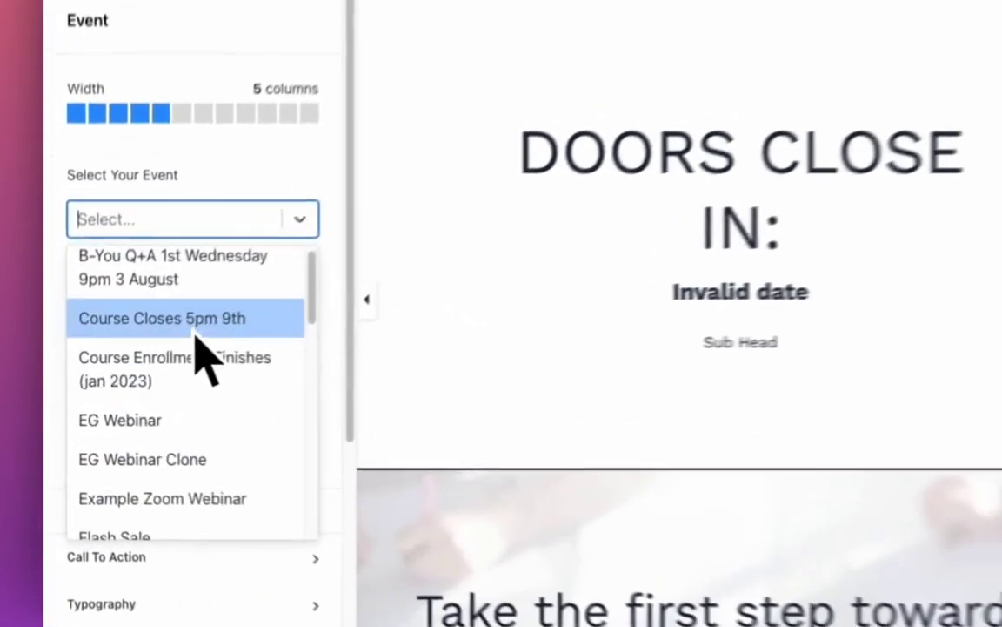
left_click(130, 361)
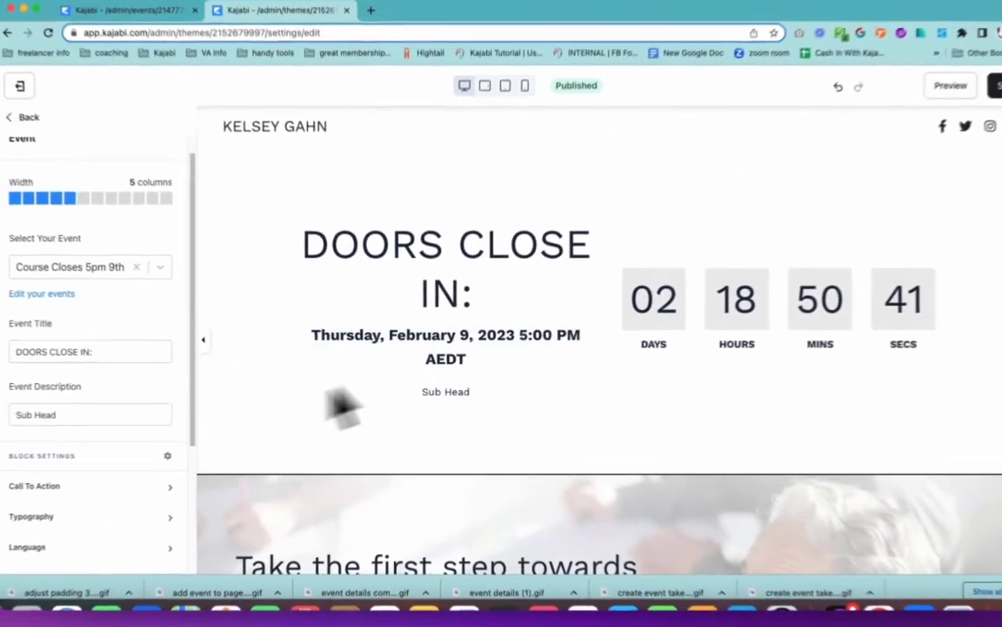
Change the date format under Language and uncheck Show Timezone so no date shows beneath the title
scroll(130, 461, "down", 3)
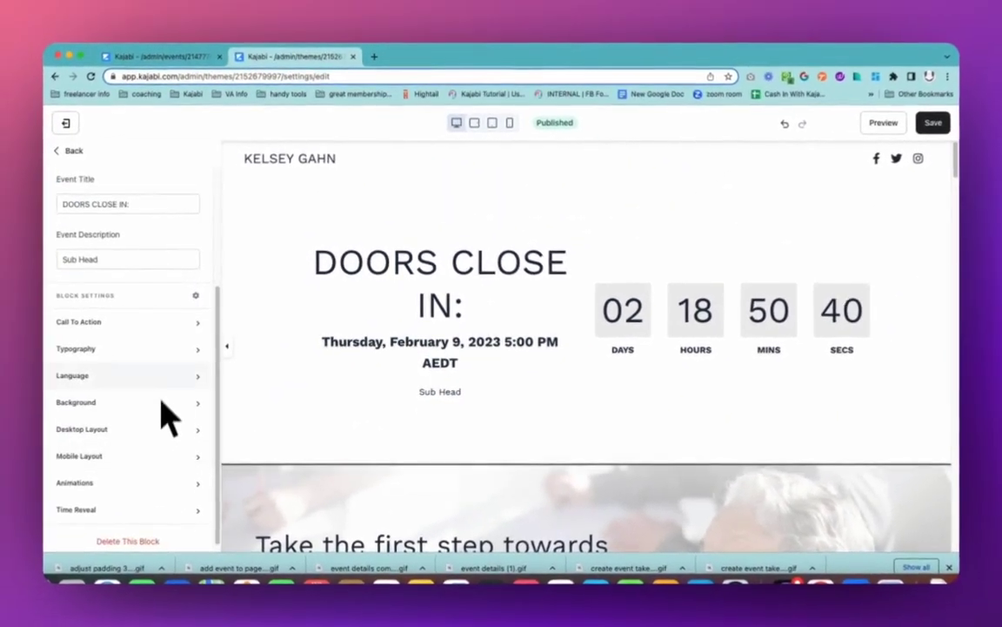
left_click(176, 374)
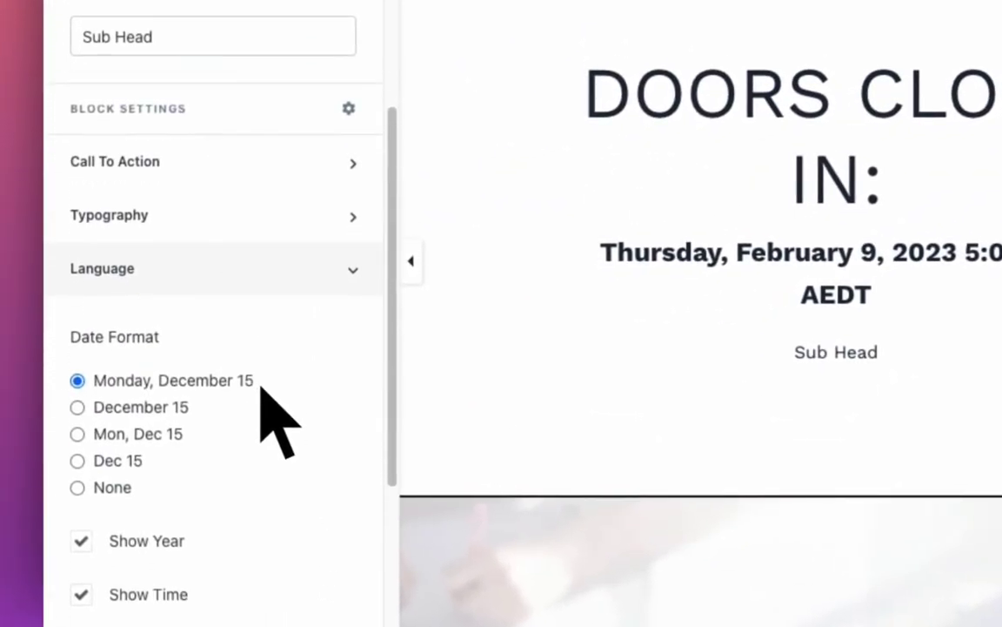
left_click(83, 487)
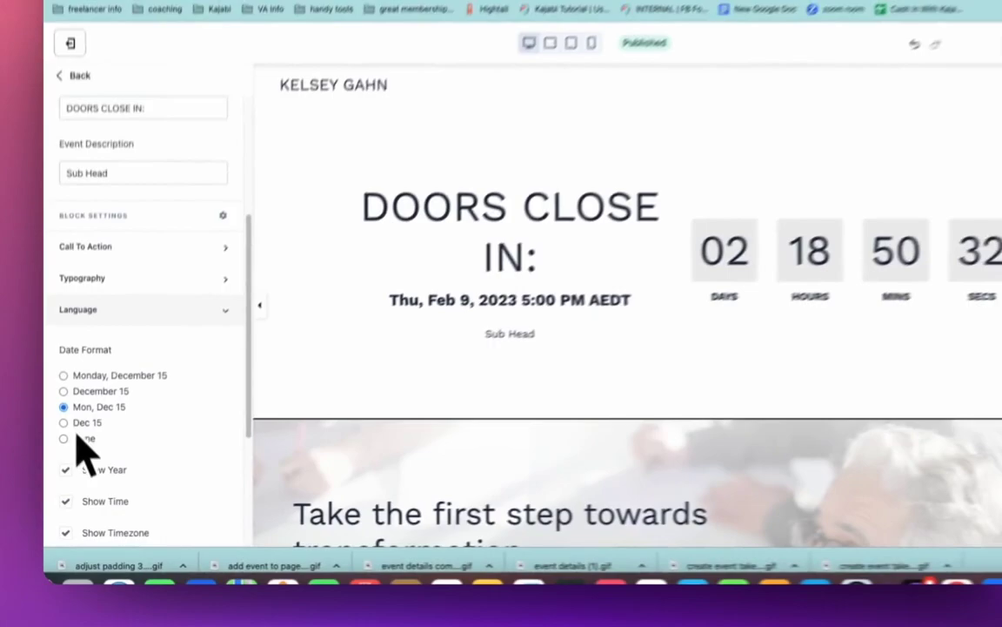
scroll(157, 503, "down", 2)
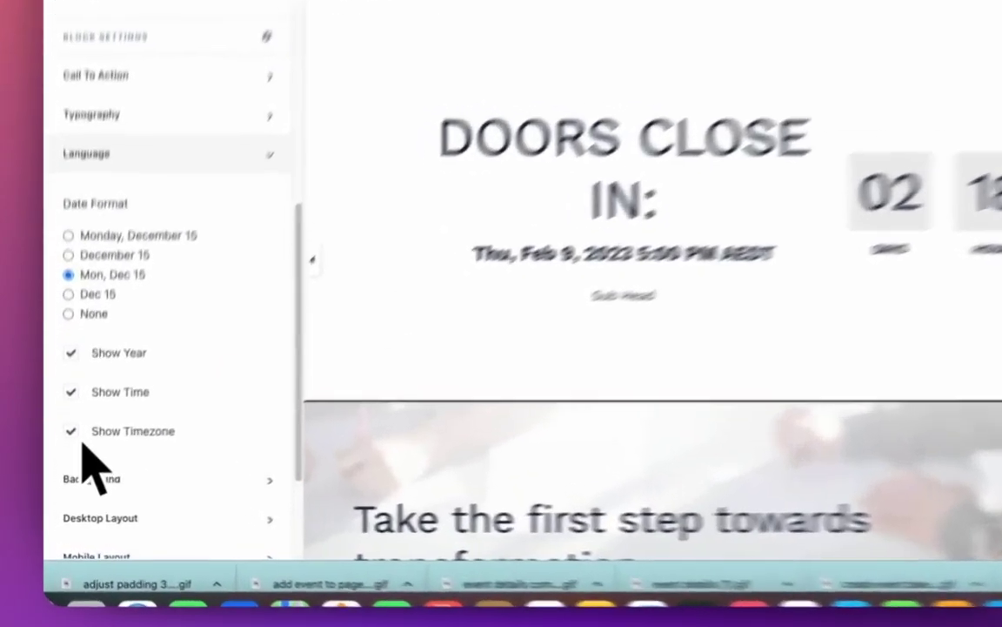
left_click(65, 465)
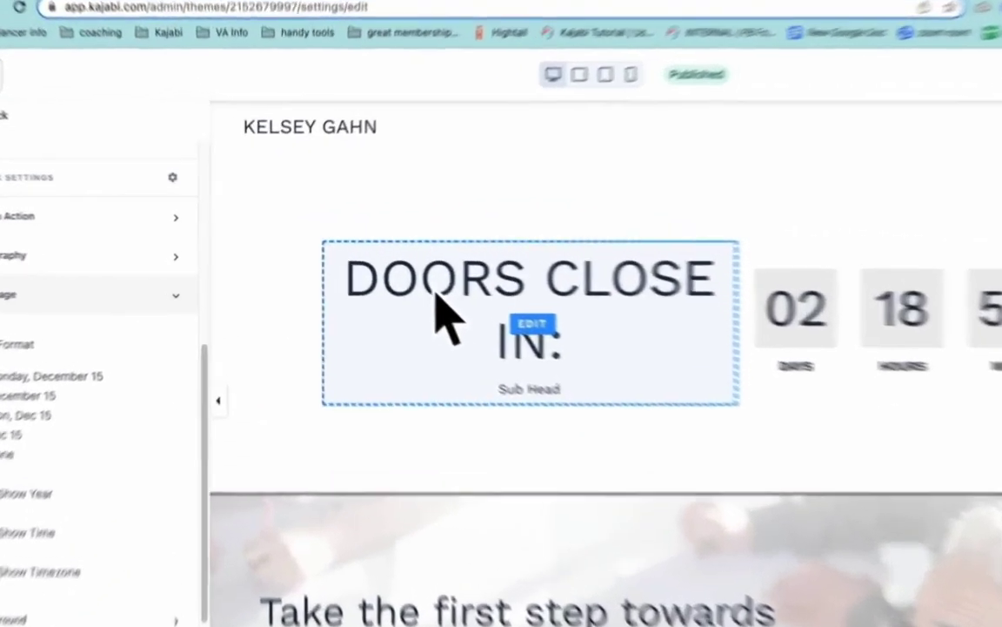
left_click(384, 288)
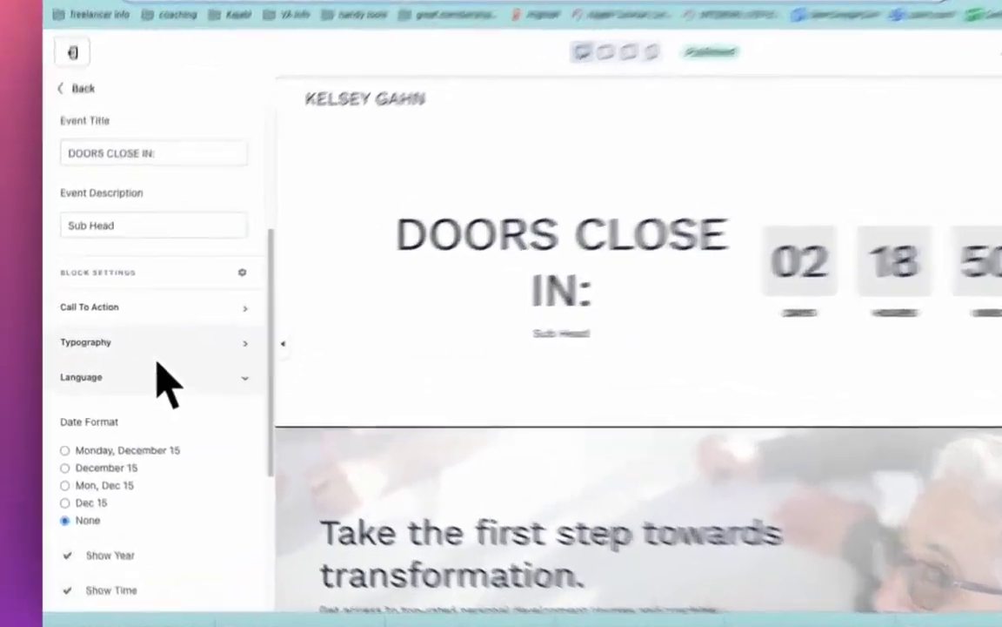
Set the title size to 40, with 24 for mobile
left_click(164, 348)
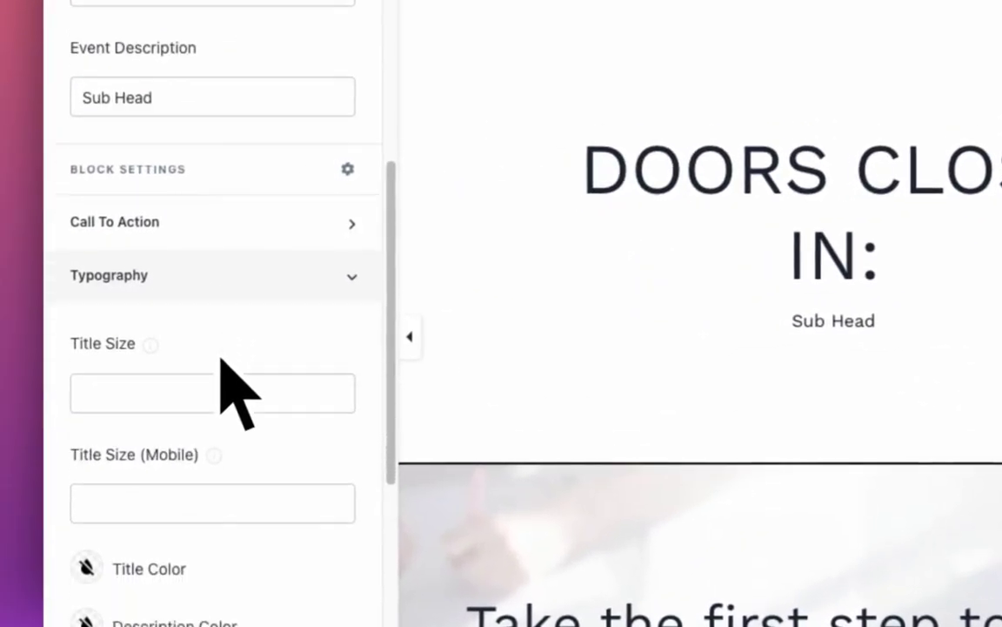
mouse_move(161, 465)
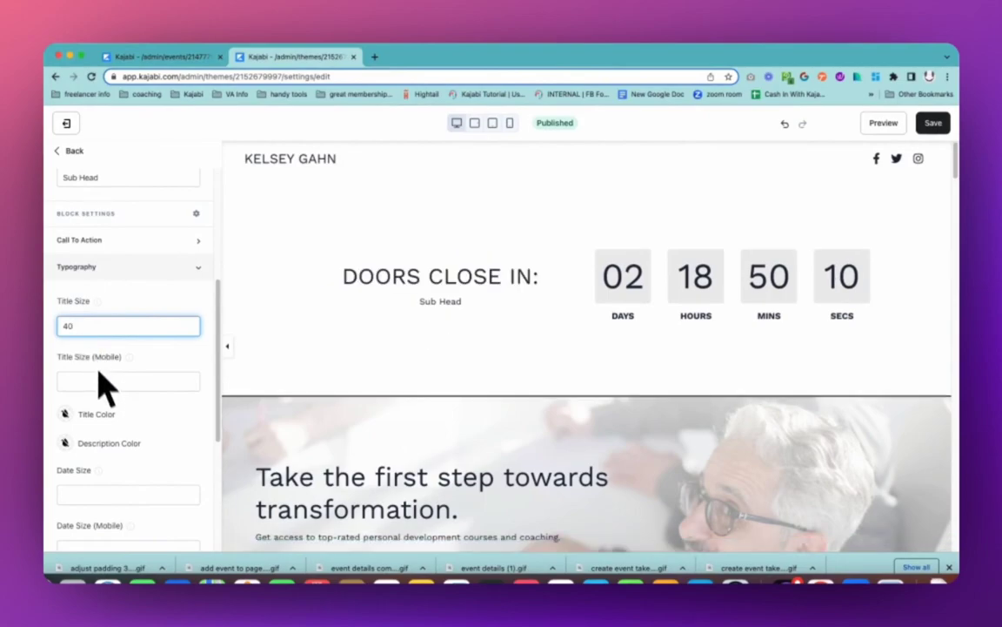
left_click(92, 386)
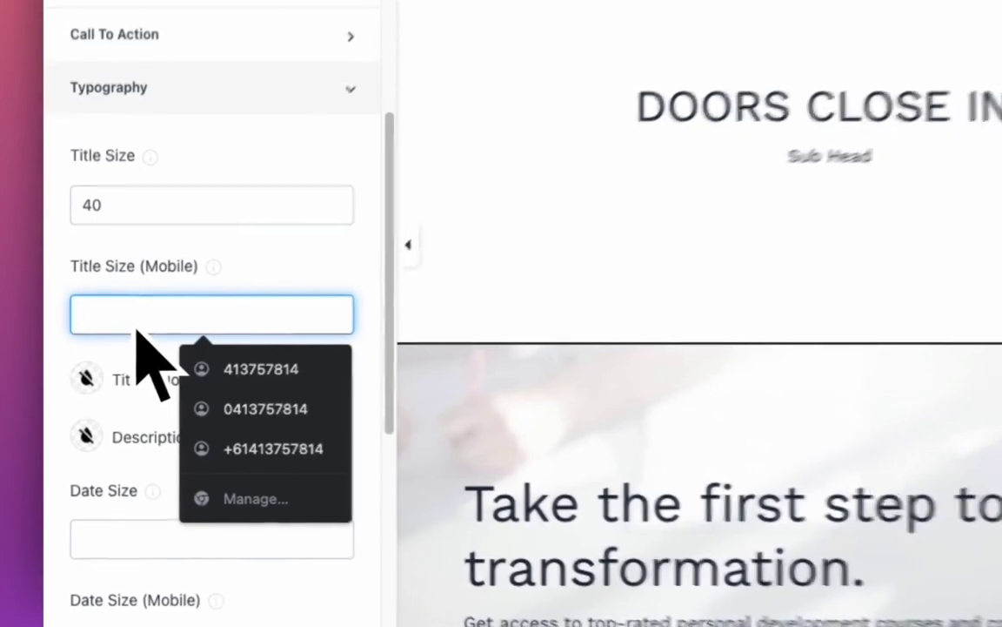
type("24")
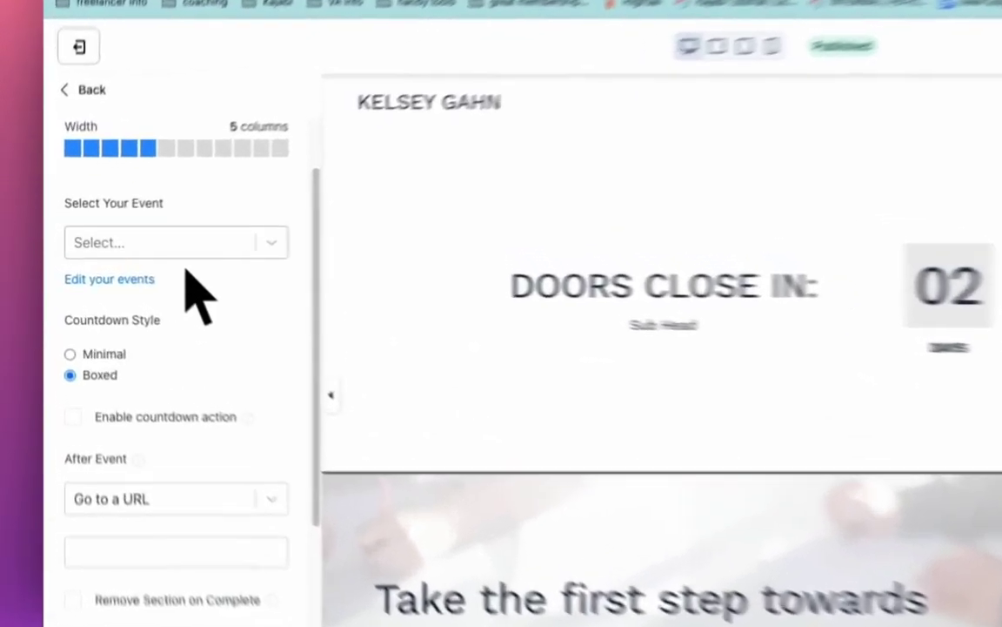
Point the countdown at 'Course Closes 5pm 9th' and set its style to Minimal
left_click(132, 250)
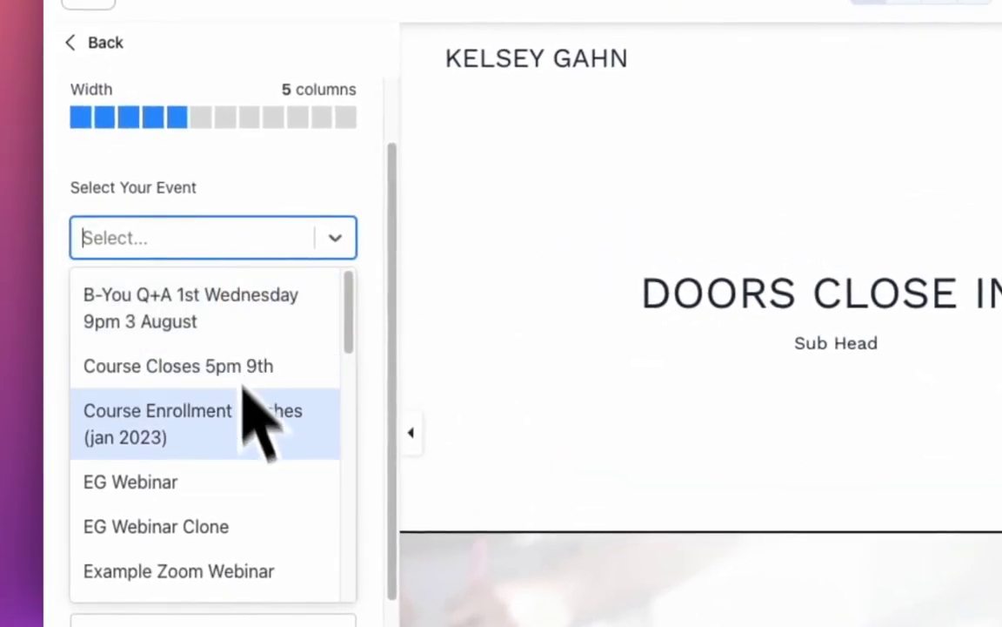
left_click(239, 372)
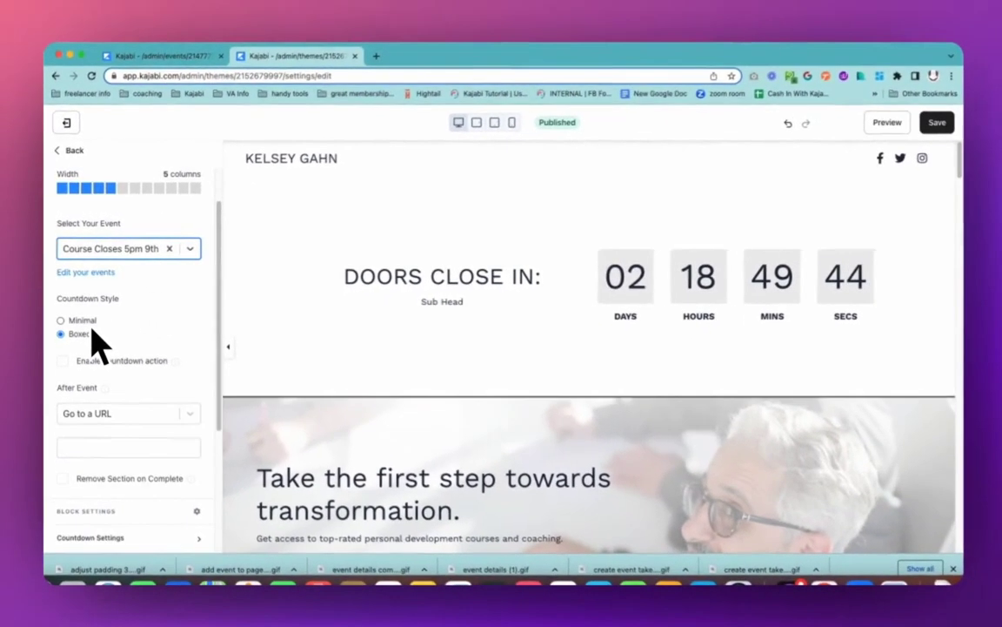
left_click(83, 323)
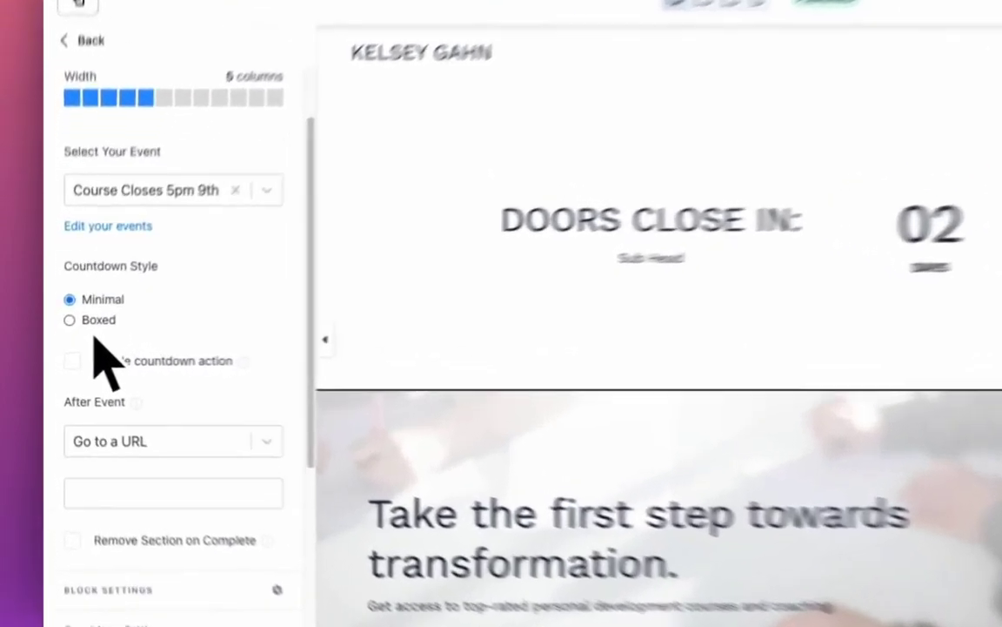
left_click(75, 340)
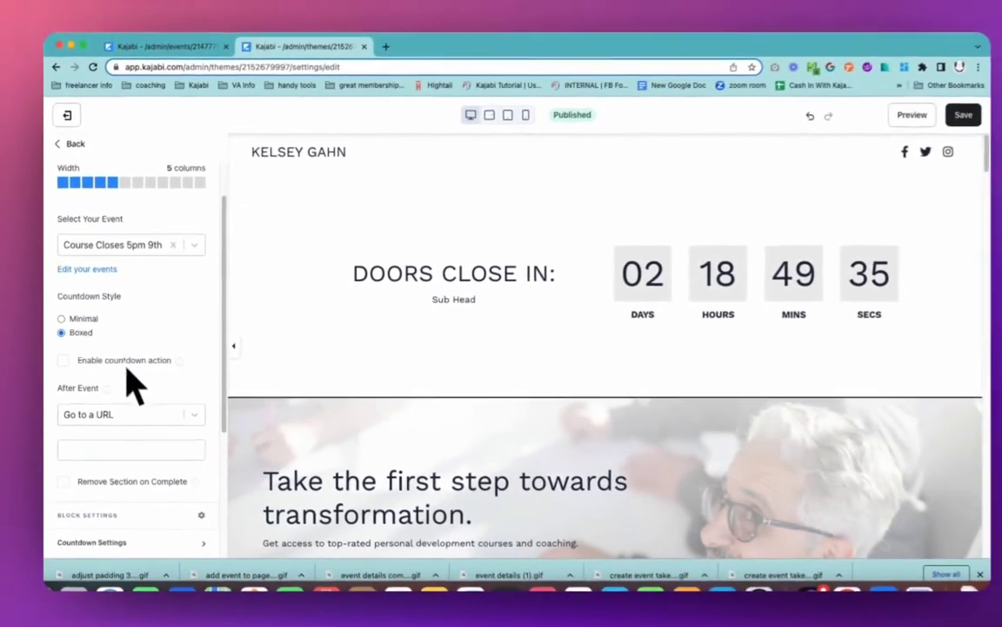
scroll(122, 361, "down", 5)
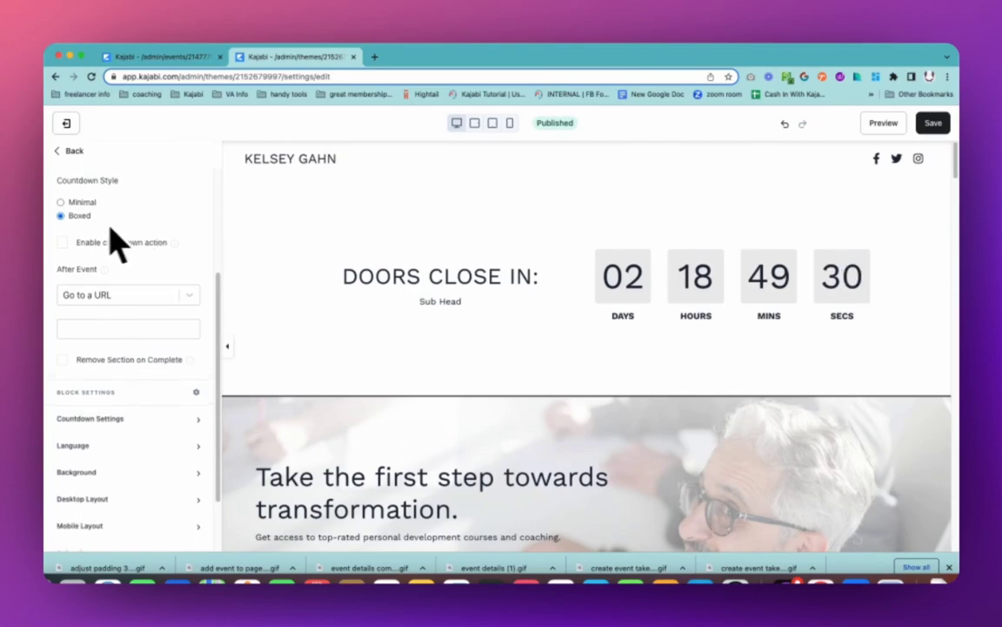
left_click(77, 203)
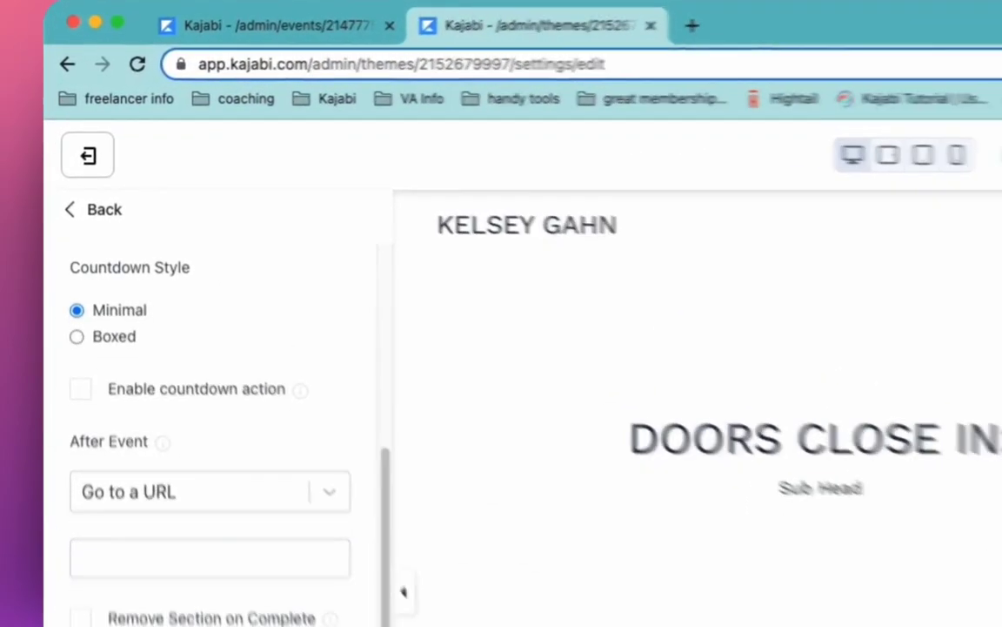
scroll(156, 536, "down", 2)
Set the countdown's number background color to purple 8E44AD
left_click(161, 349)
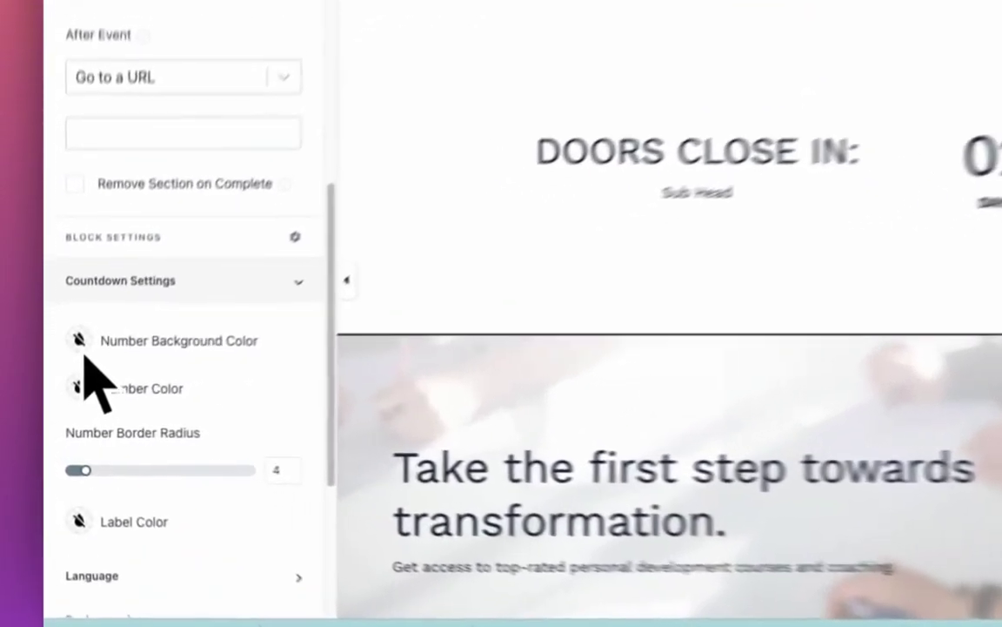
left_click(65, 383)
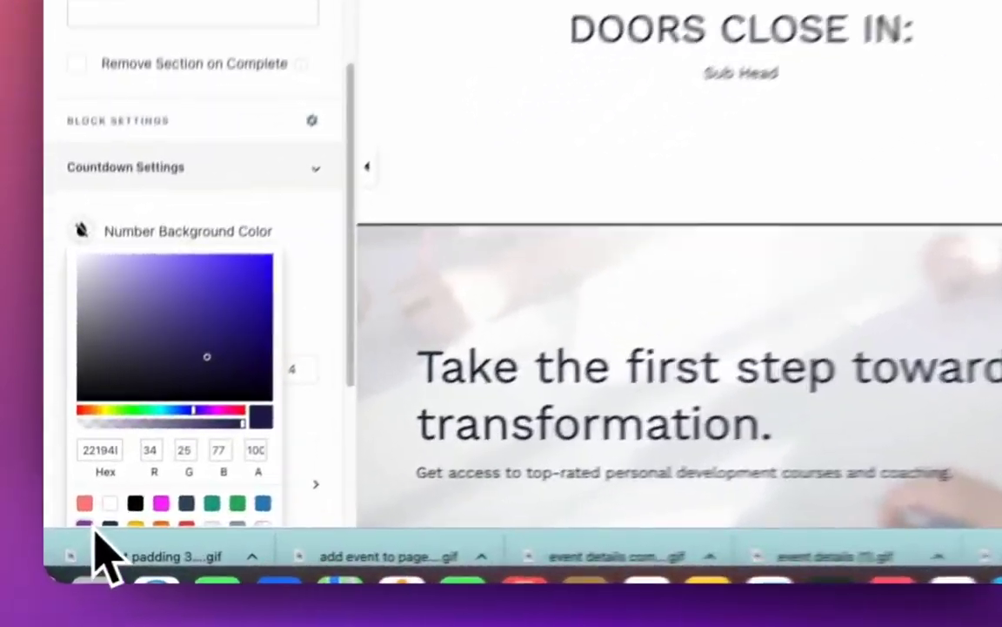
left_click(84, 525)
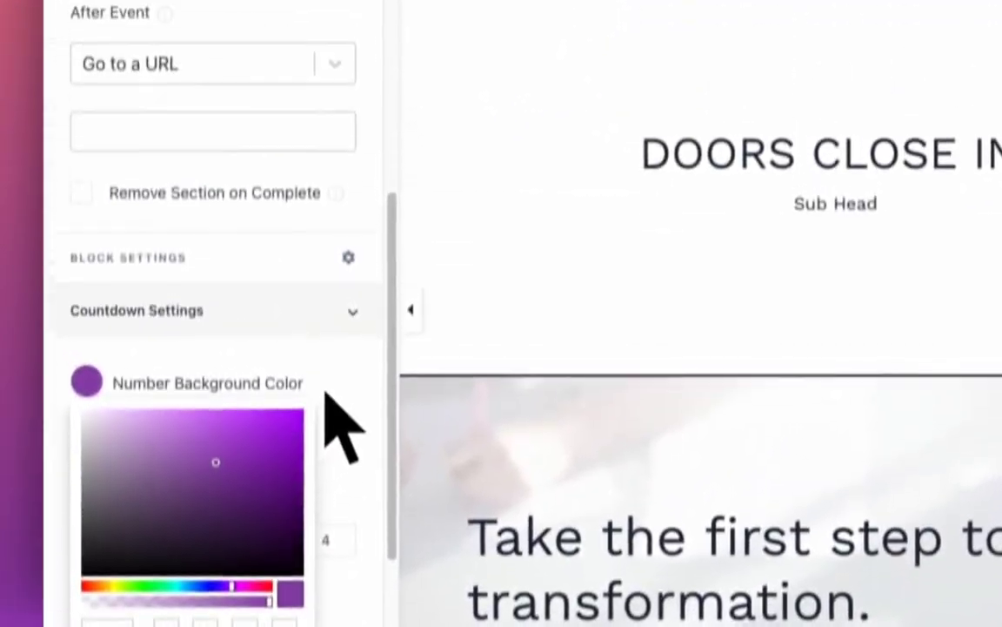
left_click(318, 293)
Try number border radius 50 and 33, then set it back to 0 for square corners
scroll(318, 300, "up", 5)
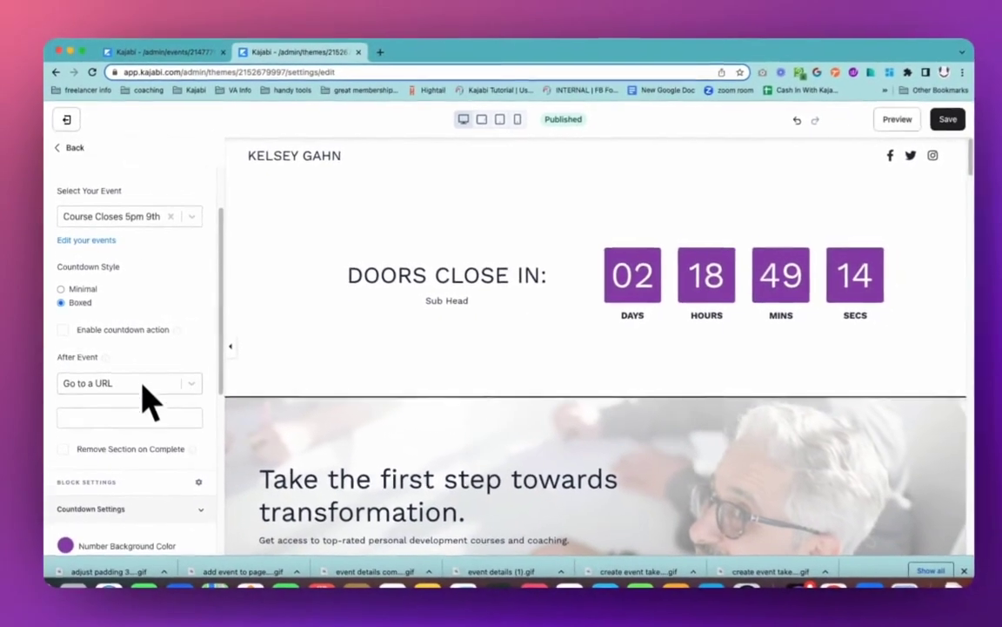
scroll(266, 522, "down", 8)
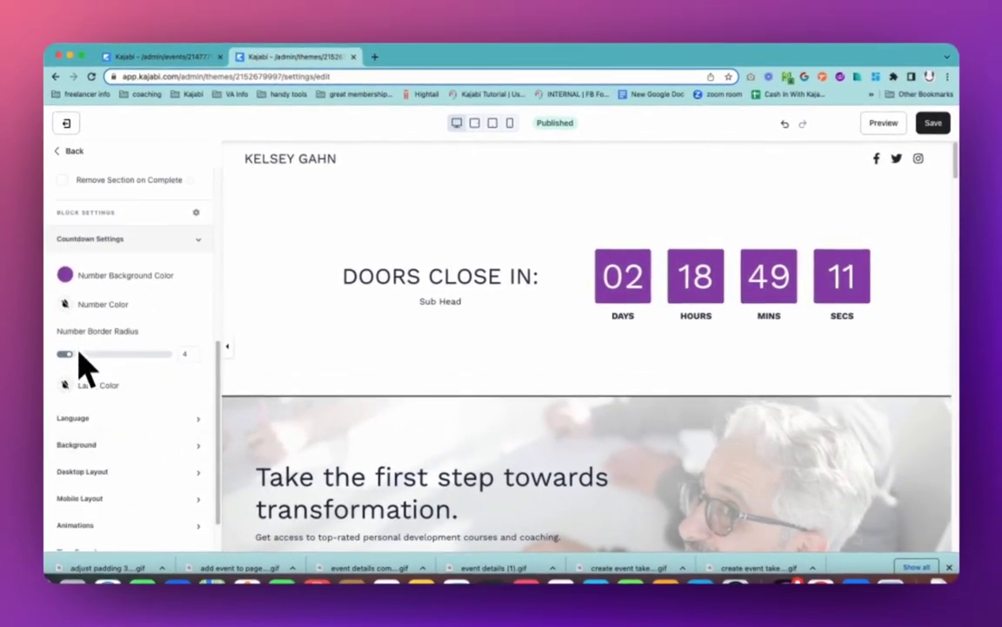
left_click_drag(79, 357, 182, 364)
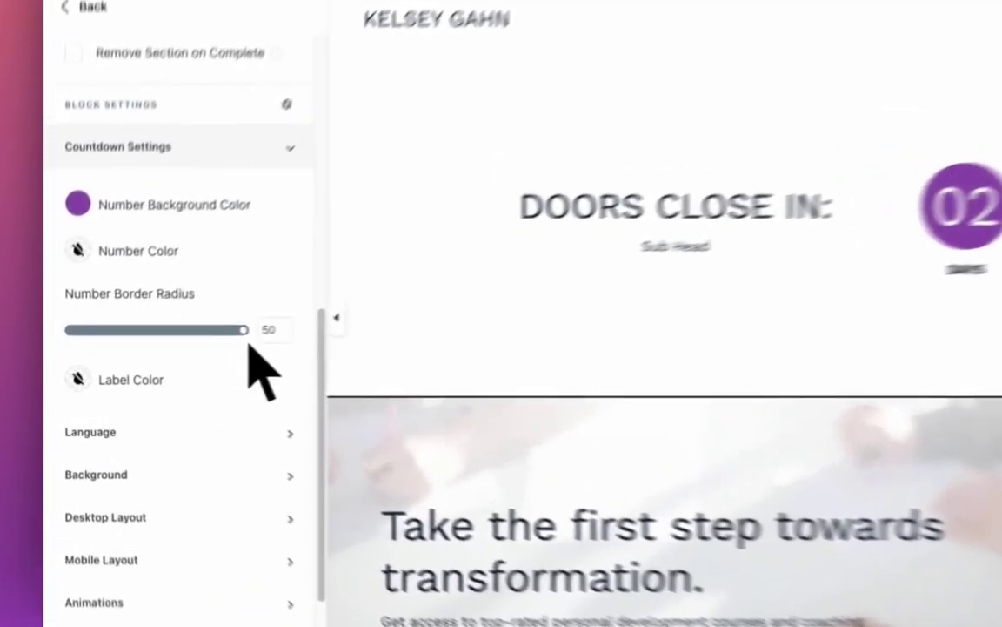
left_click_drag(169, 362, 139, 362)
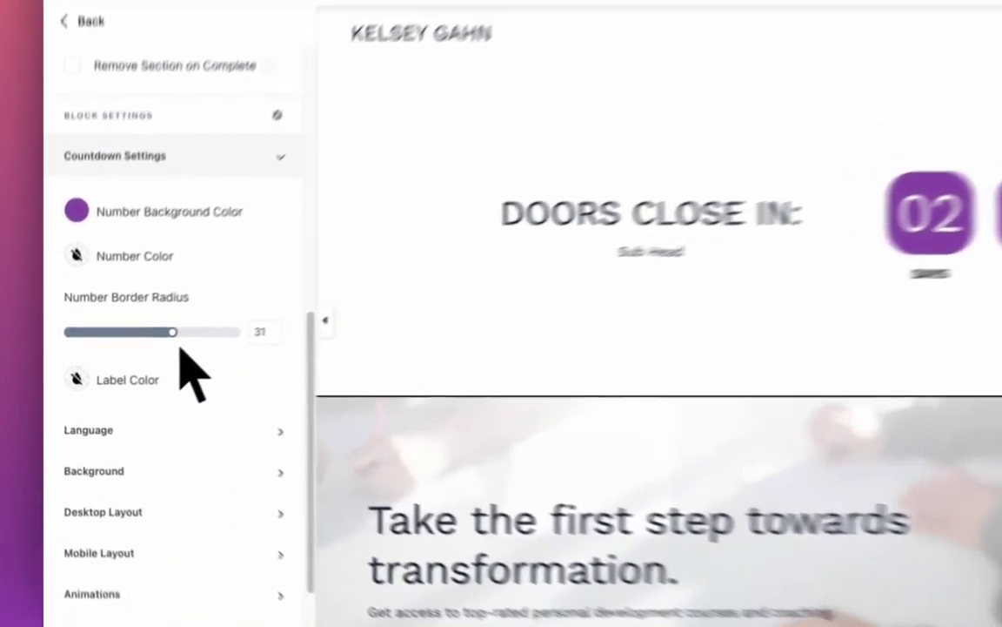
left_click_drag(128, 355, 61, 356)
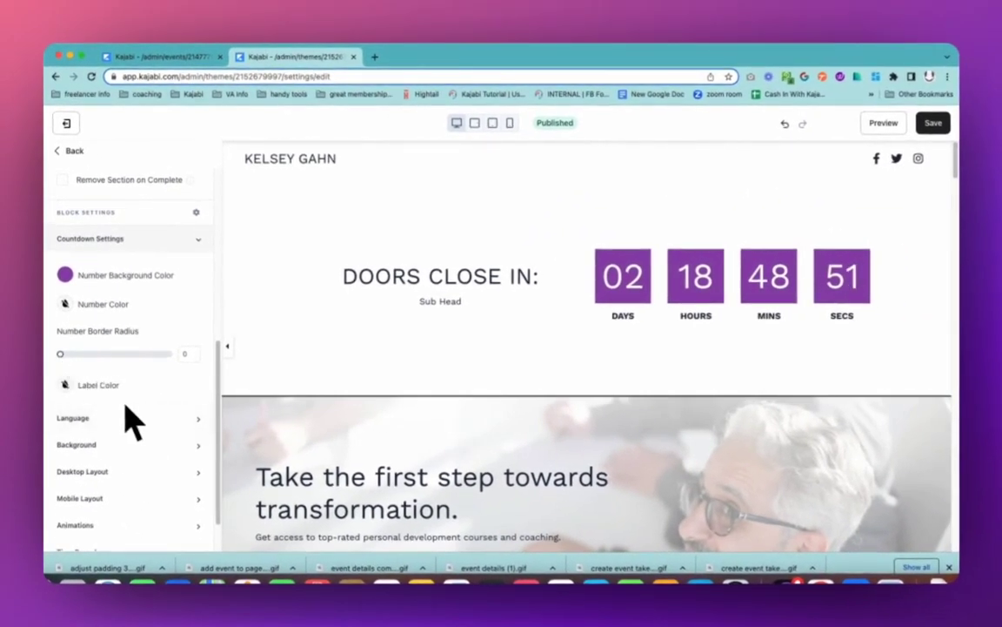
scroll(148, 435, "down", 1)
Delete the Sub Head description text so only DOORS CLOSE IN: remains above the countdown
left_click(166, 376)
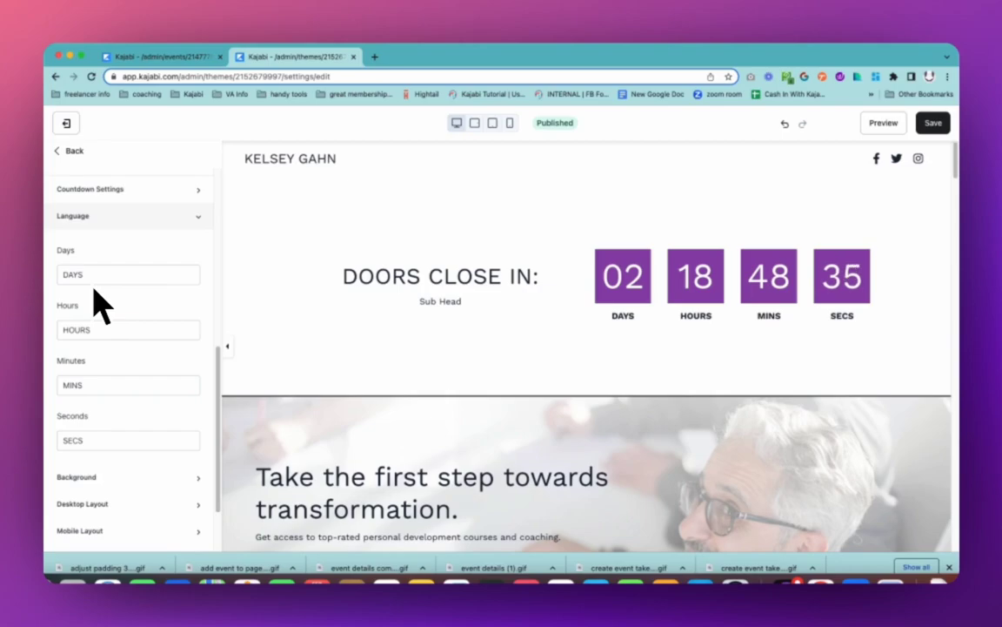
left_click(433, 305)
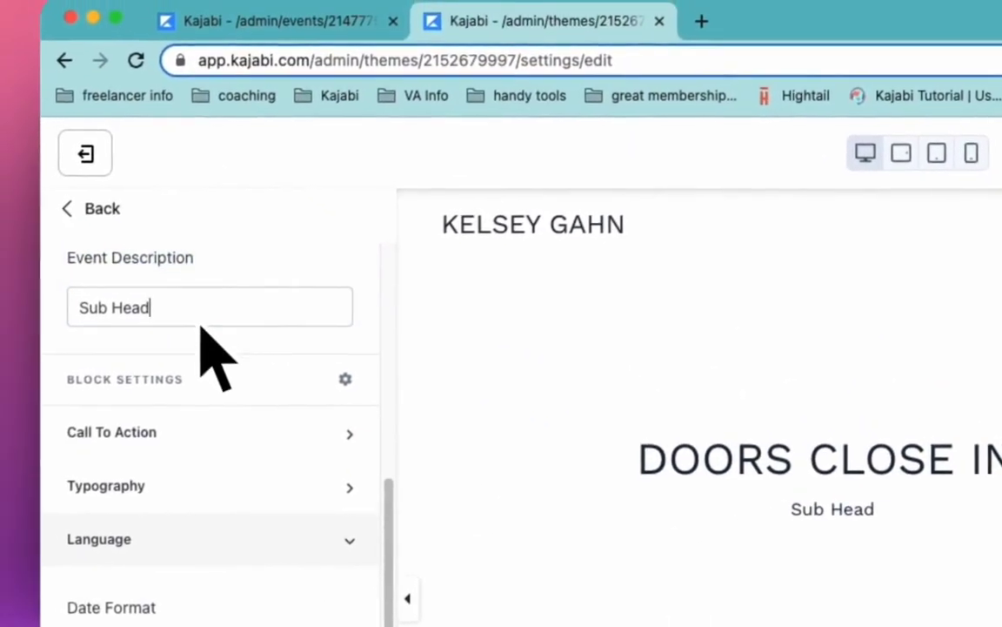
left_click_drag(161, 308, 61, 357)
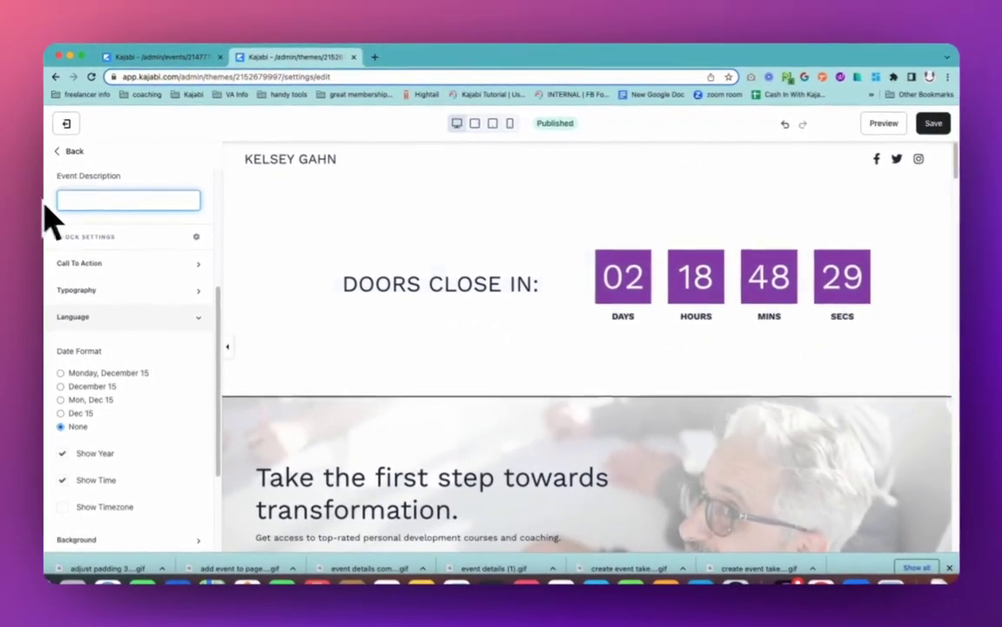
scroll(209, 305, "up", 5)
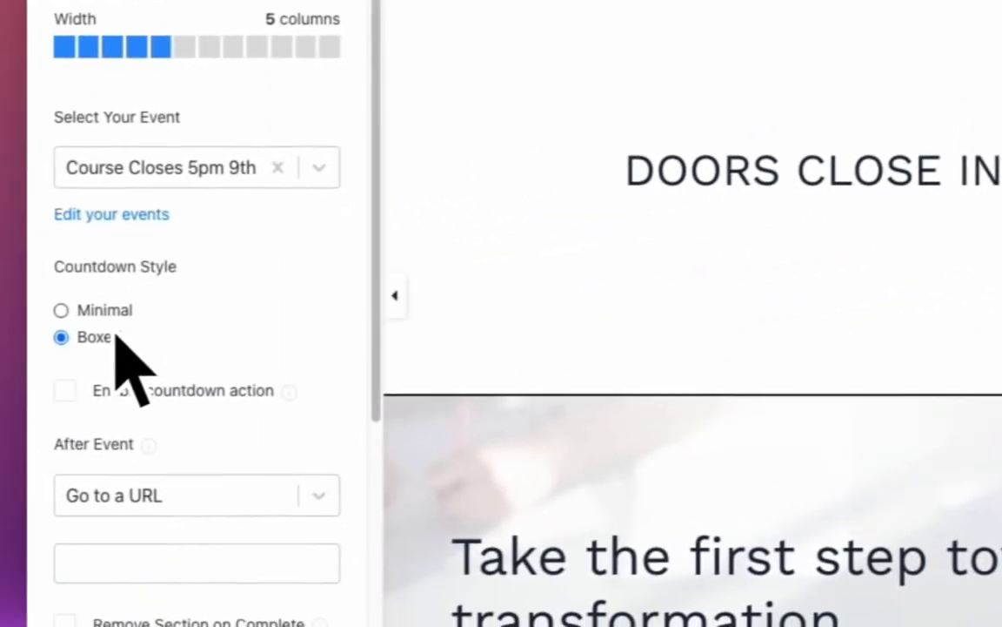
Switch the countdown to Minimal style with transparent number backgrounds
left_click(131, 324)
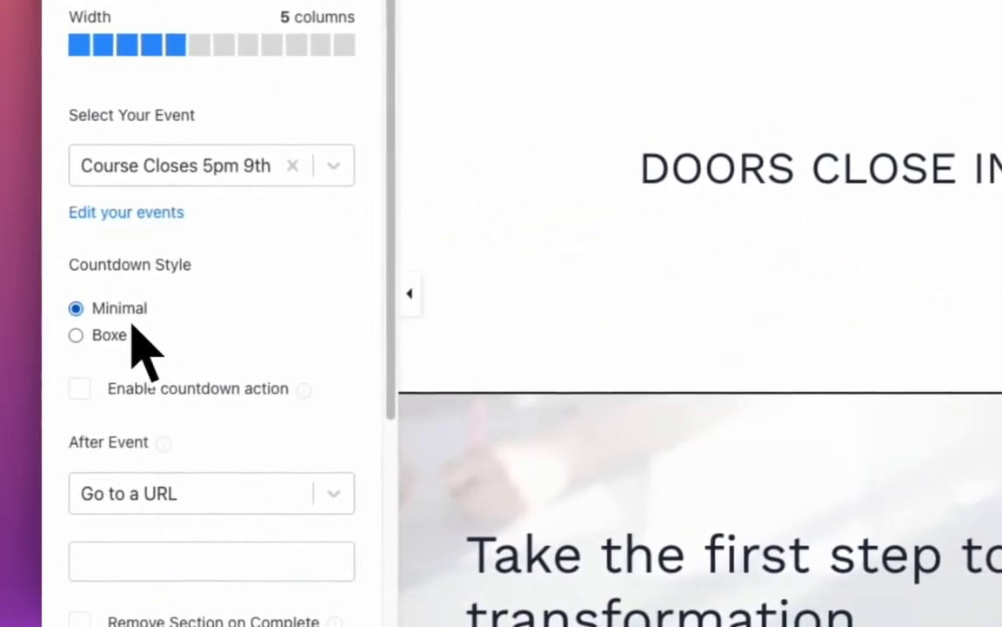
scroll(218, 426, "down", 5)
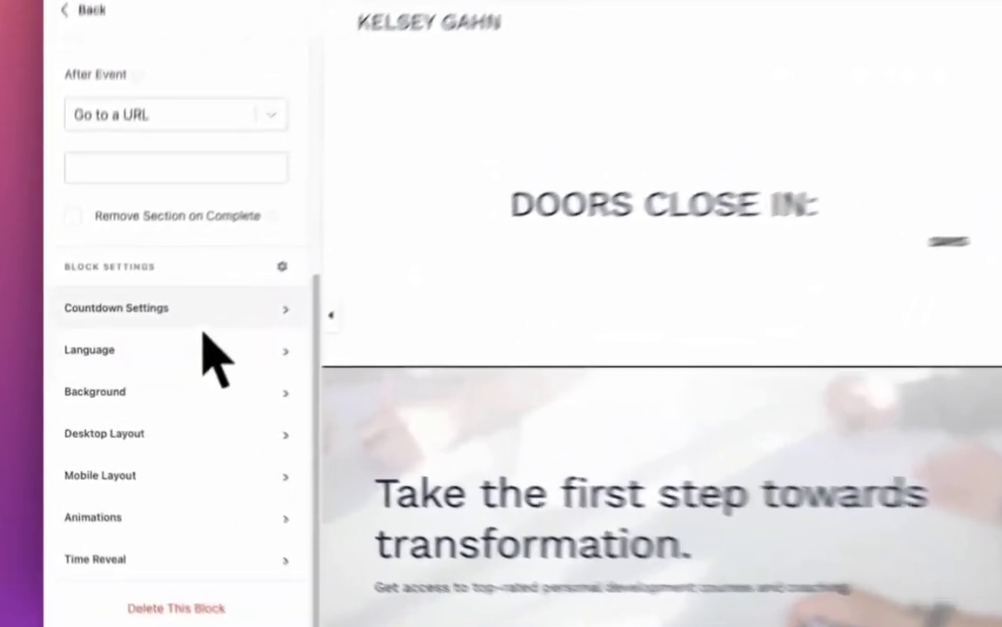
left_click(204, 328)
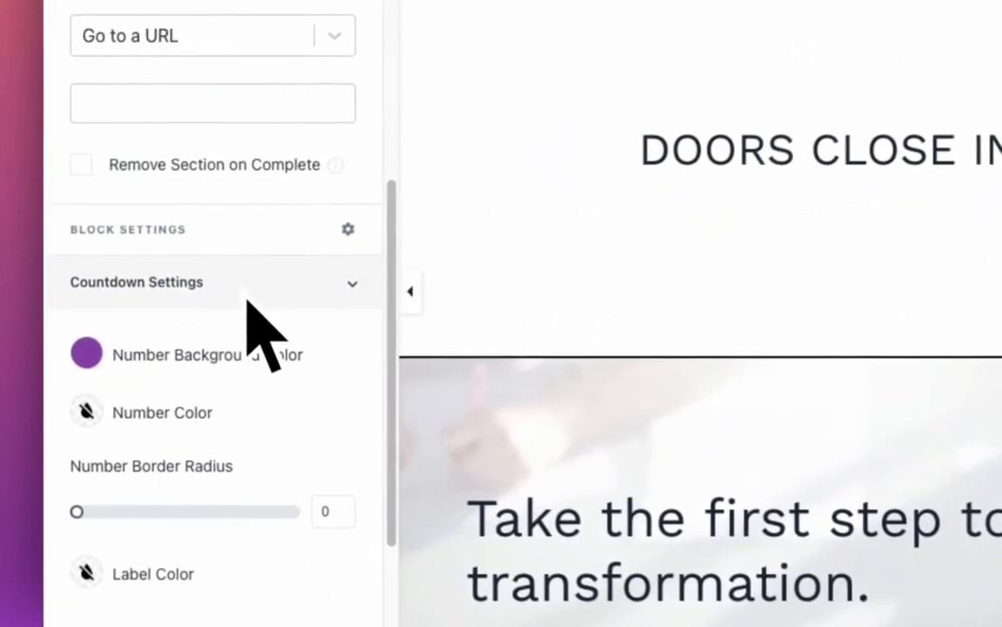
left_click(99, 359)
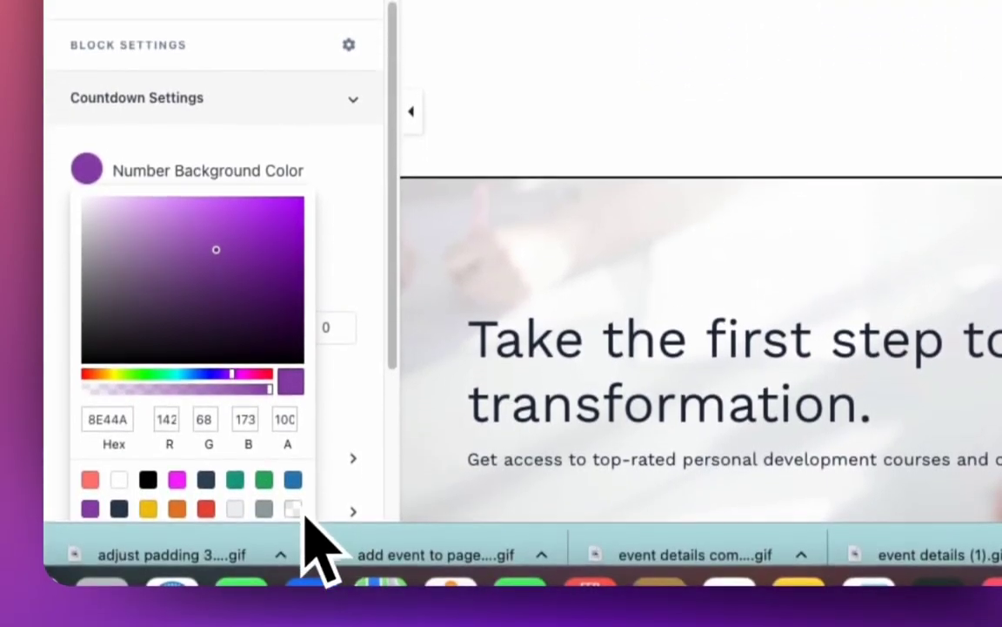
left_click(294, 509)
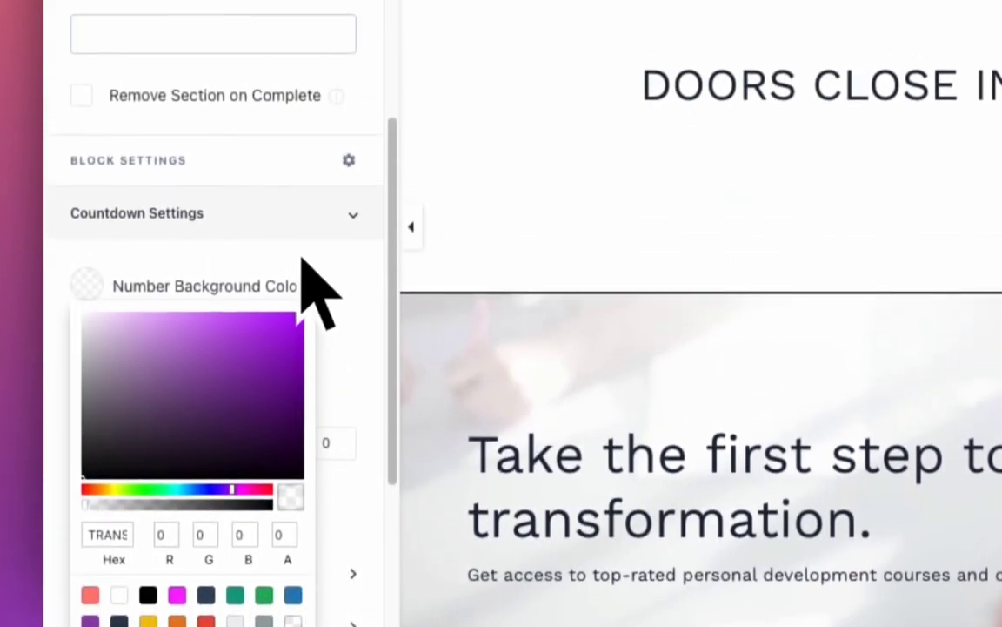
left_click(296, 145)
Set the countdown number colour to black
left_click(87, 346)
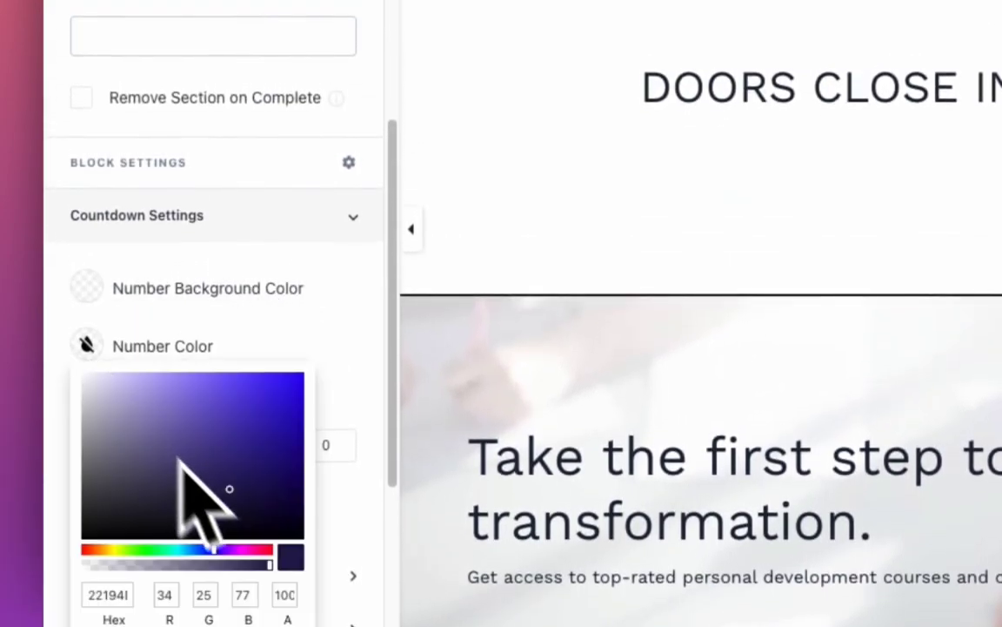
scroll(302, 504, "down", 5)
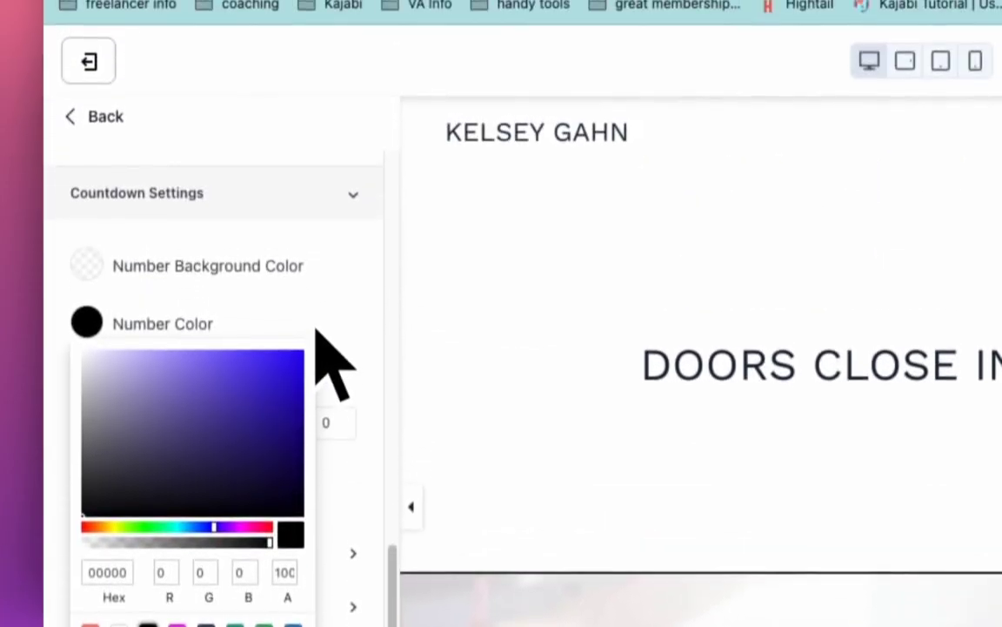
left_click(318, 41)
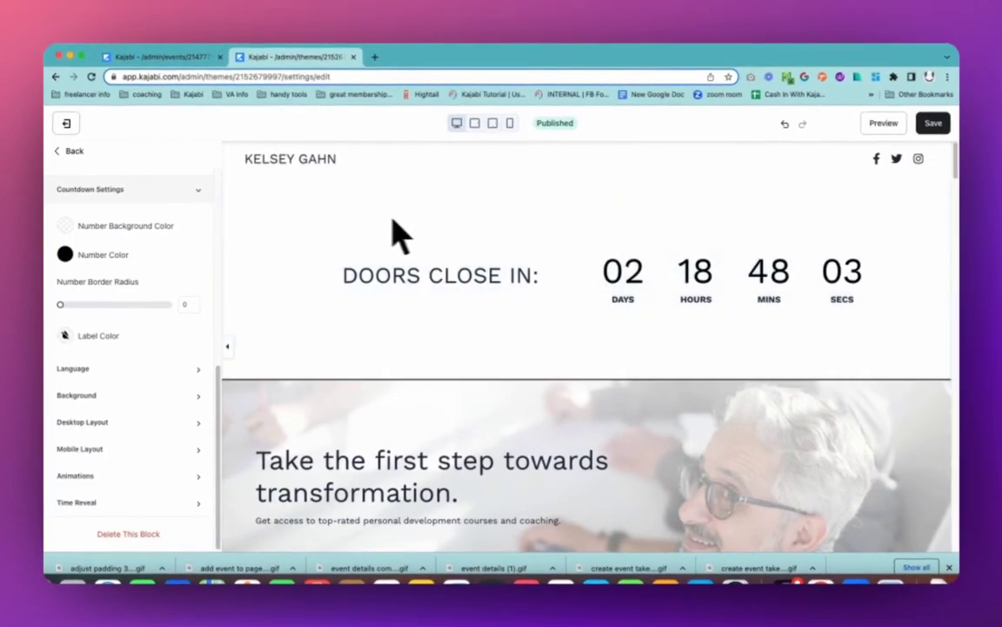
left_click(414, 228)
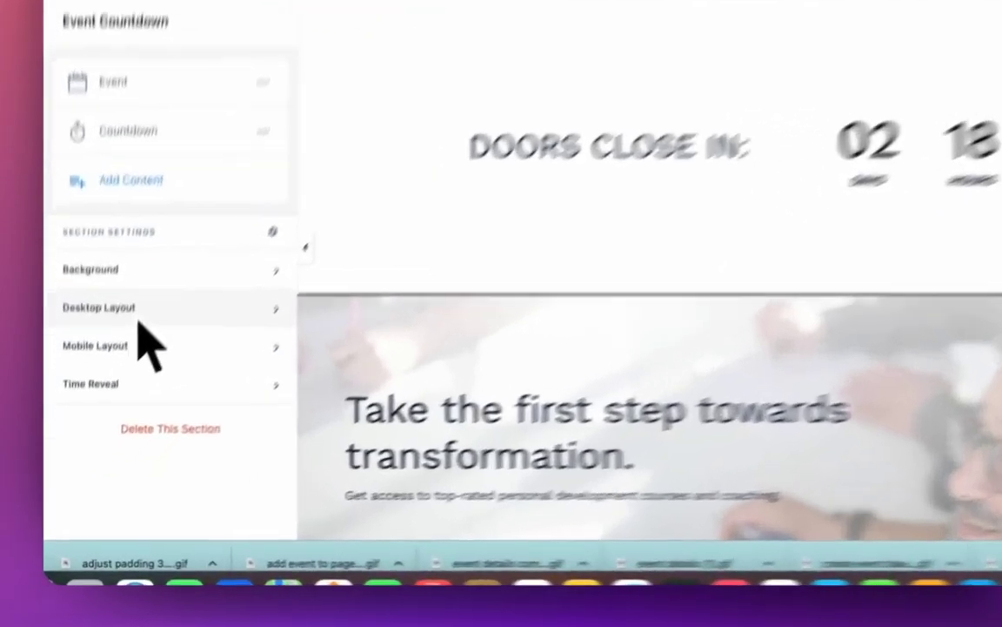
Enter 0 in the top Desktop Section Padding field under Desktop Layout
left_click(87, 389)
left_click(130, 474)
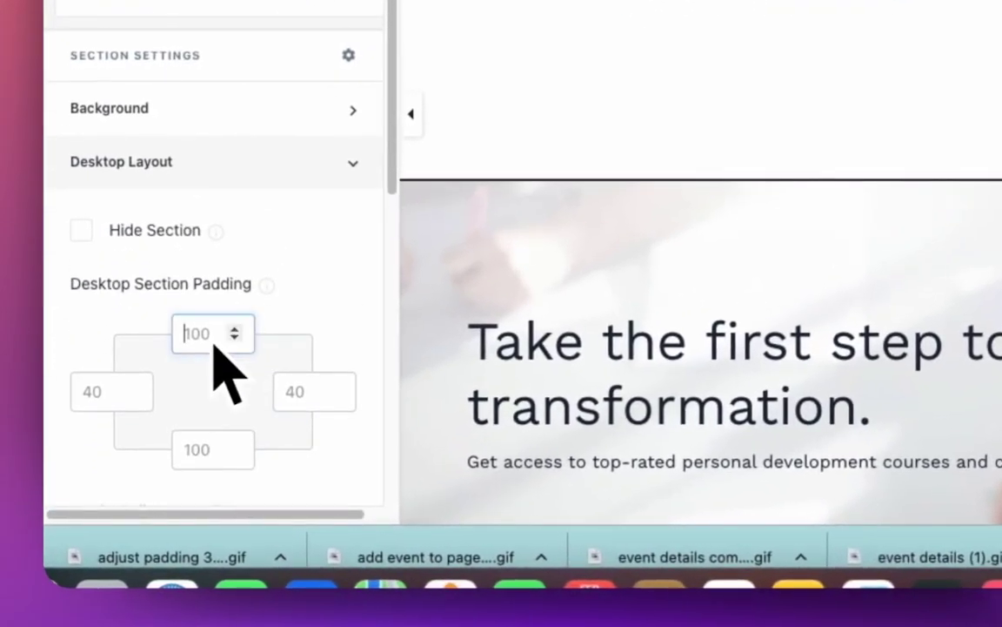
left_click(194, 461)
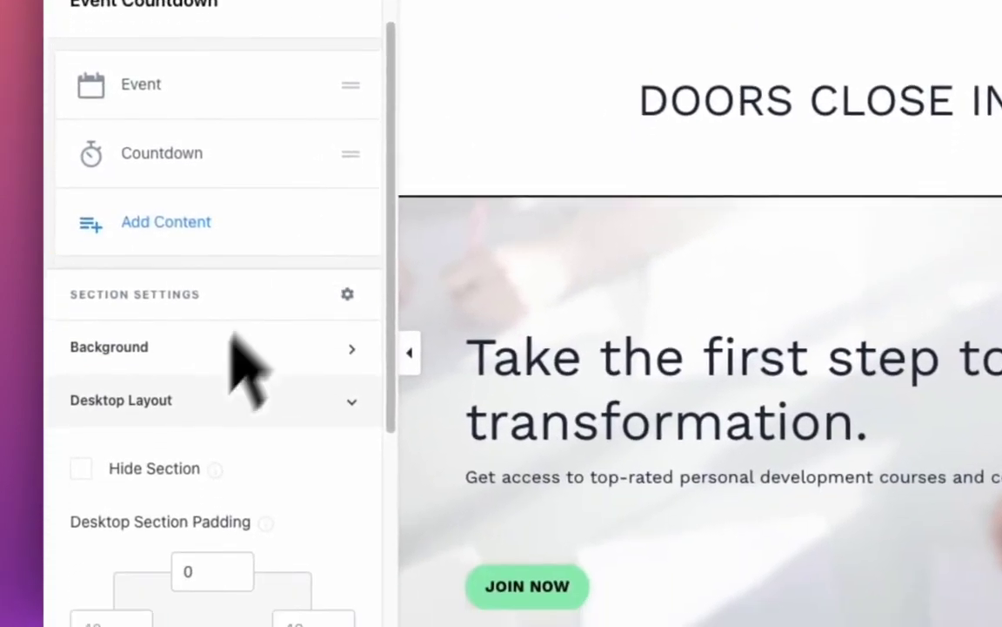
Try a magenta section background, then set it back to transparent so the bar stays white
left_click(205, 350)
scroll(217, 392, "down", 10)
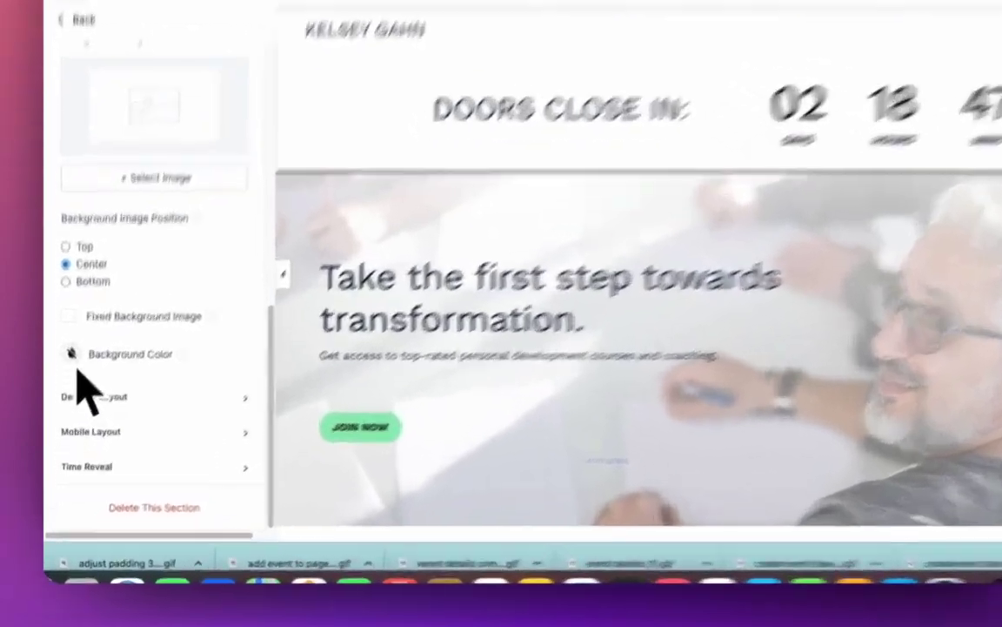
left_click(65, 408)
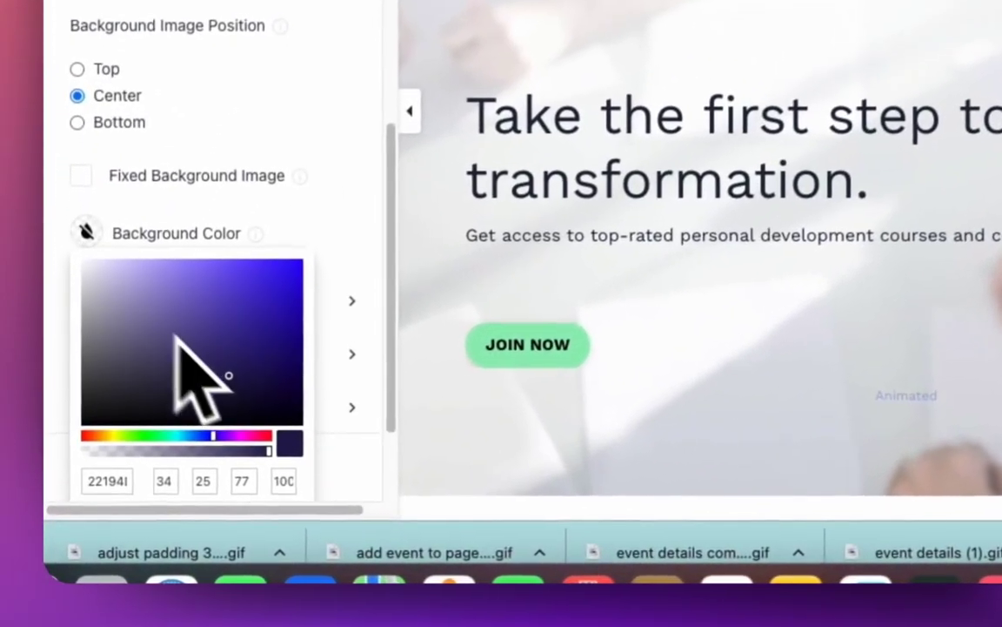
left_click(178, 388)
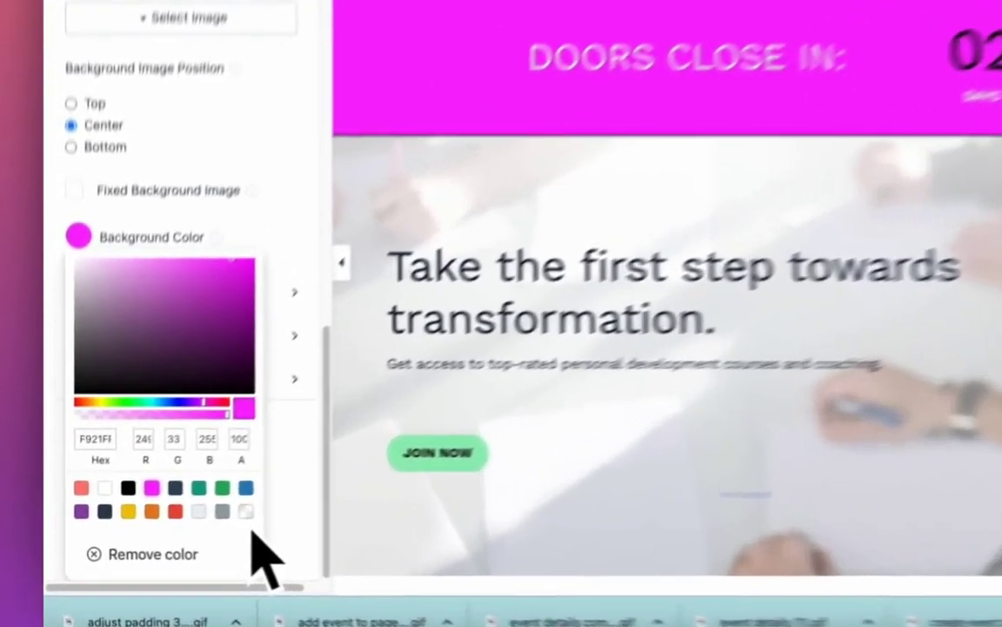
left_click(168, 499)
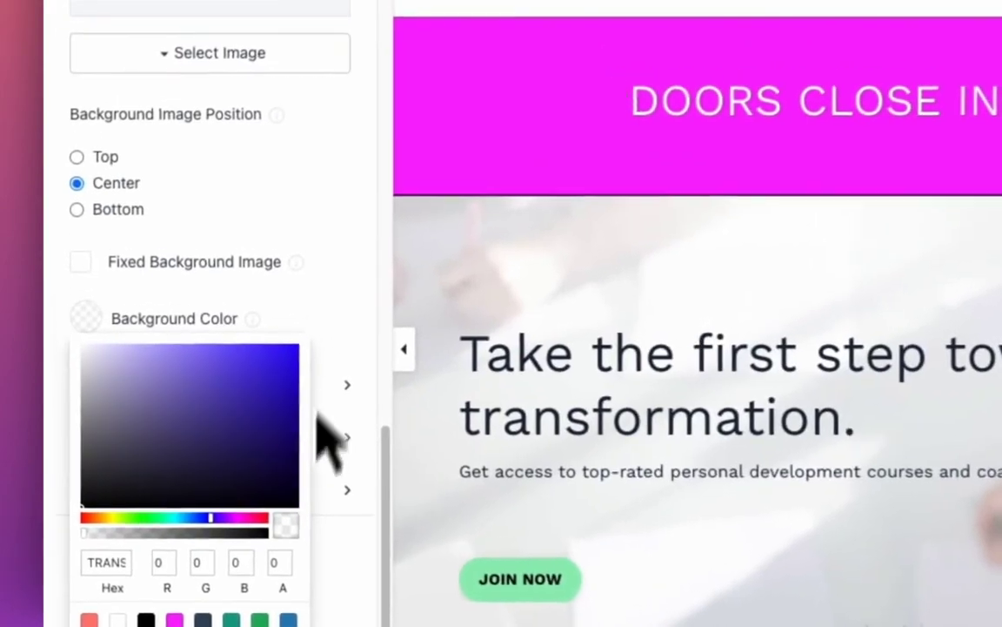
left_click(342, 326)
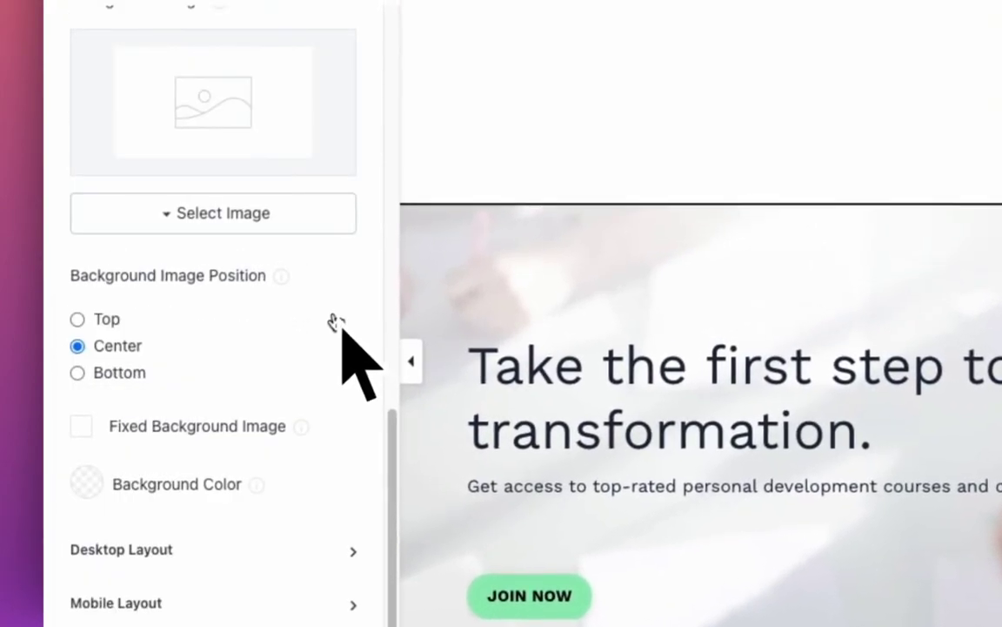